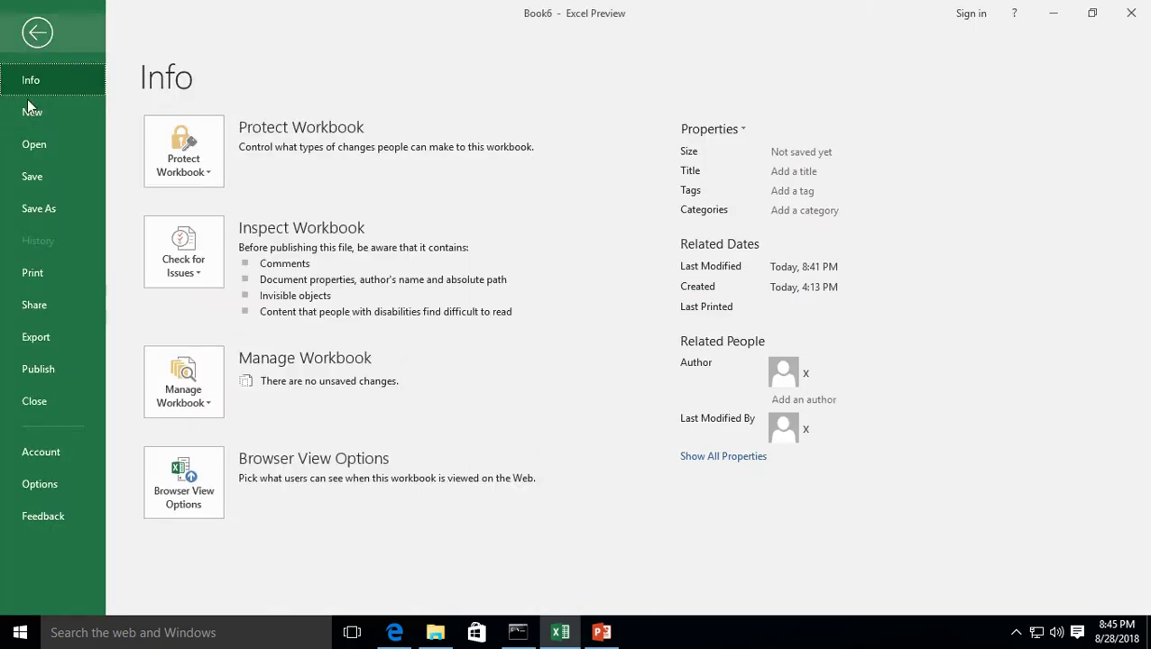
View the Office account details, then go back to the Sheet2 worksheet
{"action": "left_click", "coordinate": [38, 454]}
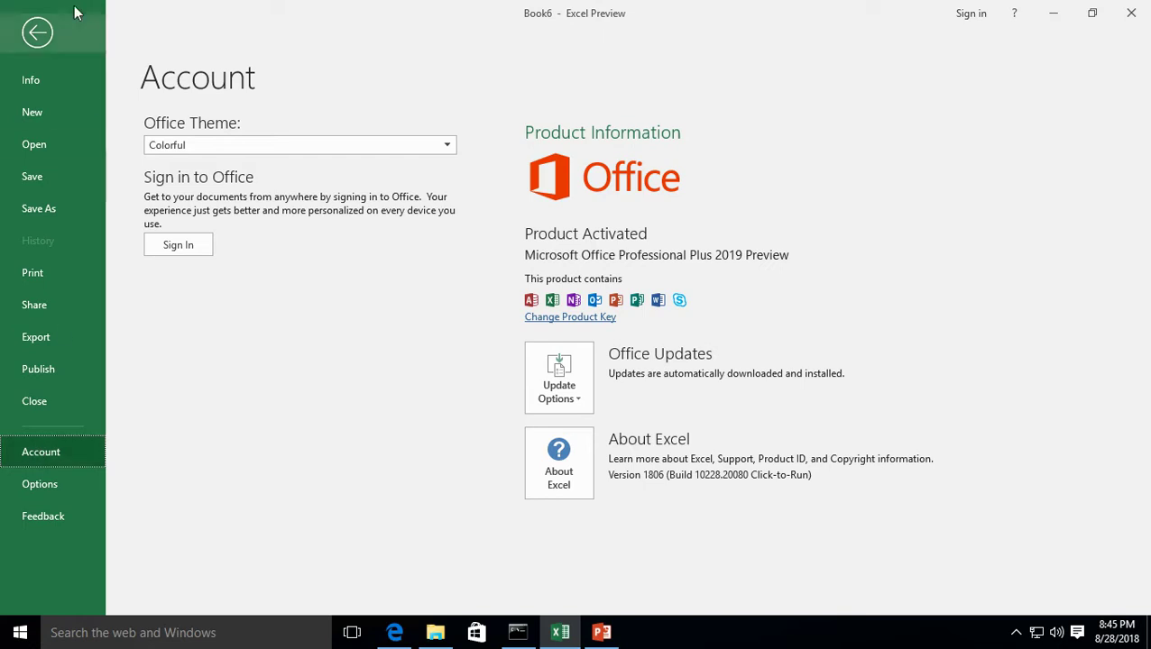
{"action": "left_click", "coordinate": [37, 33]}
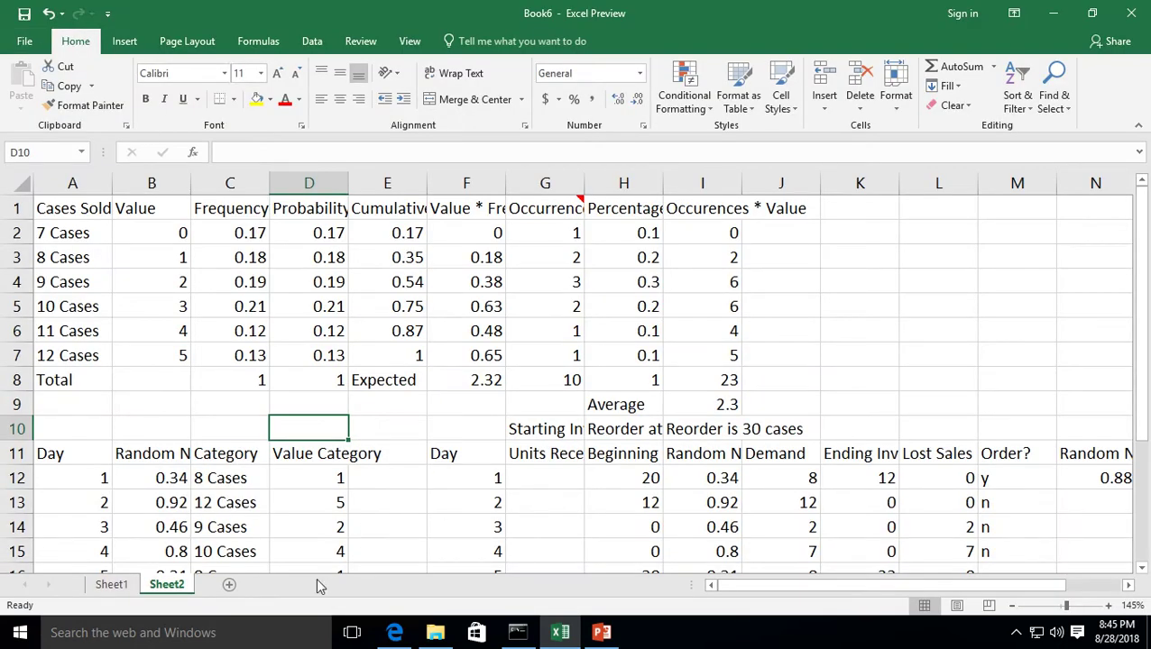
{"action": "left_click", "coordinate": [115, 586]}
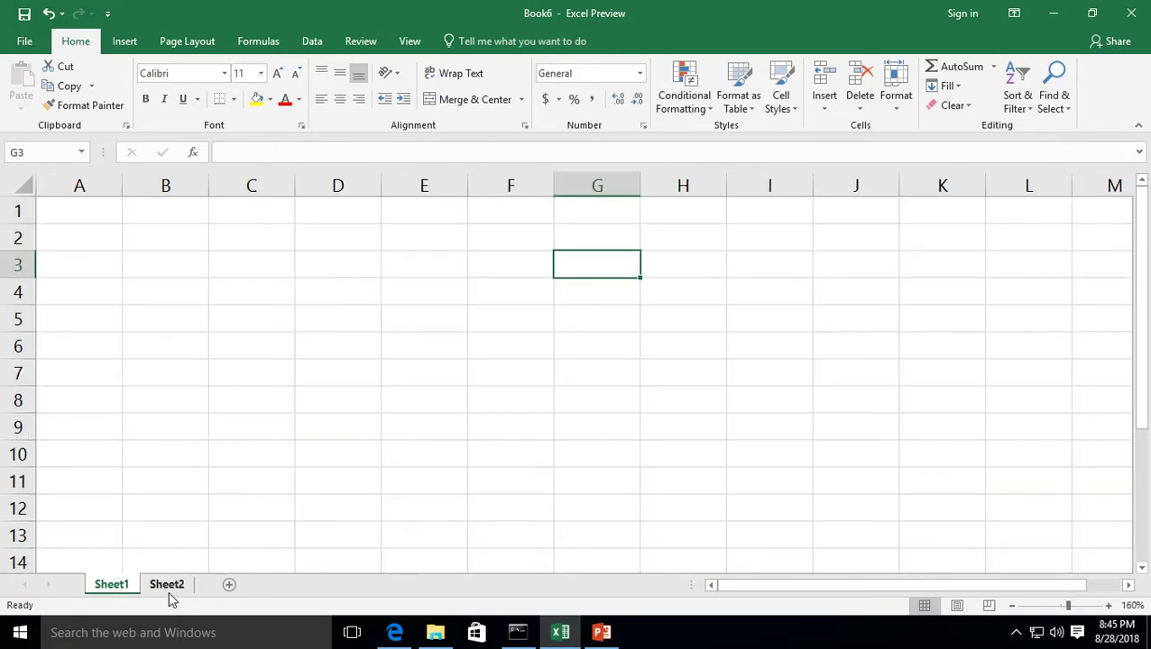
{"action": "left_click", "coordinate": [172, 589]}
{"action": "left_click", "coordinate": [120, 586]}
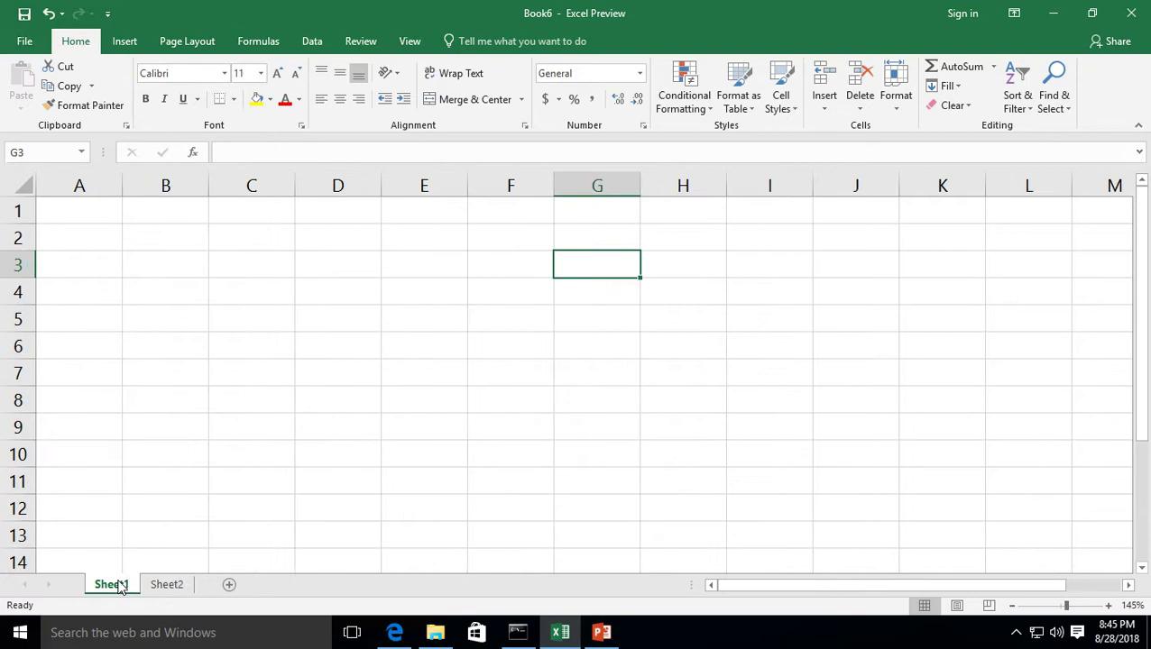
{"action": "left_click", "coordinate": [168, 587]}
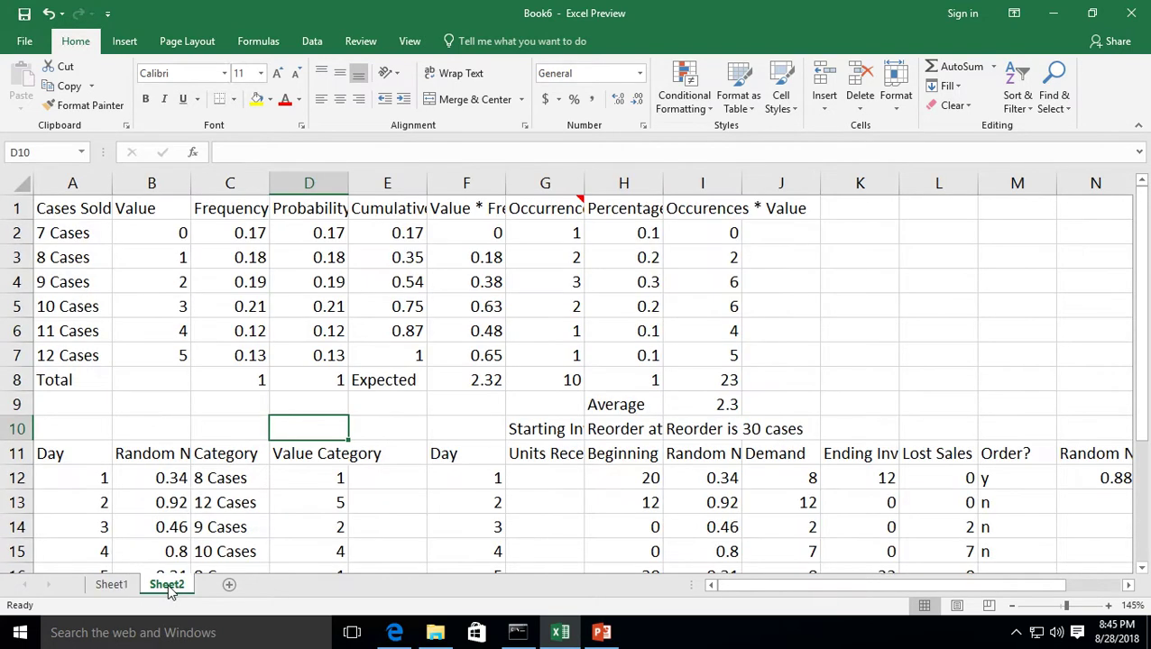
{"action": "left_click", "coordinate": [114, 587]}
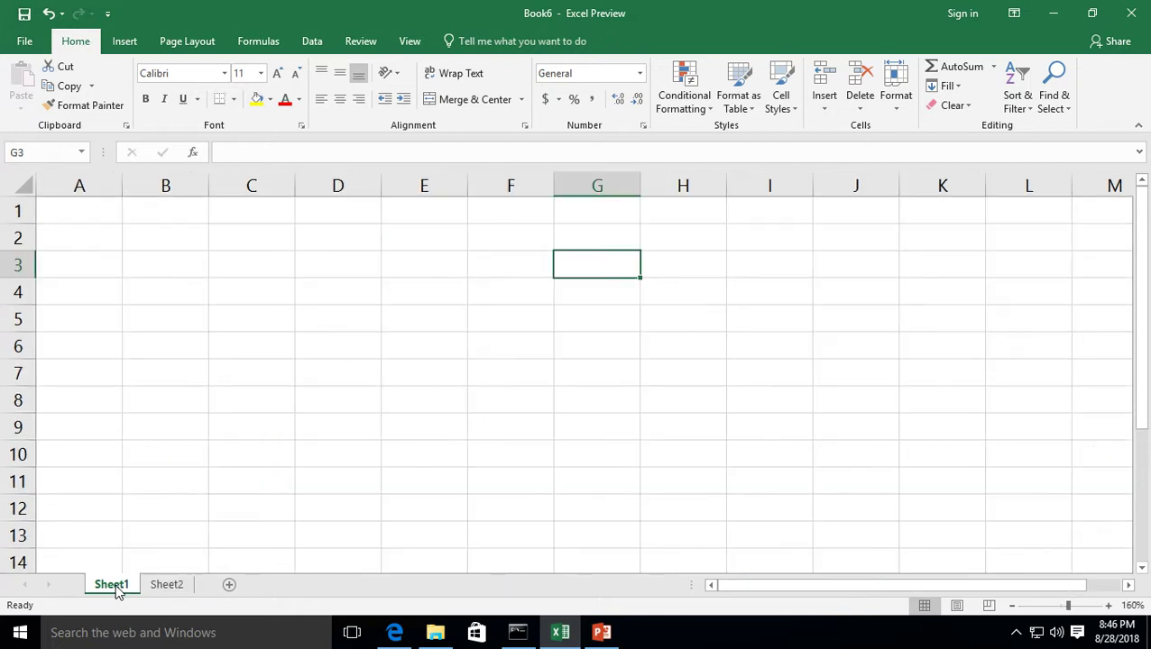
{"action": "left_click", "coordinate": [172, 587]}
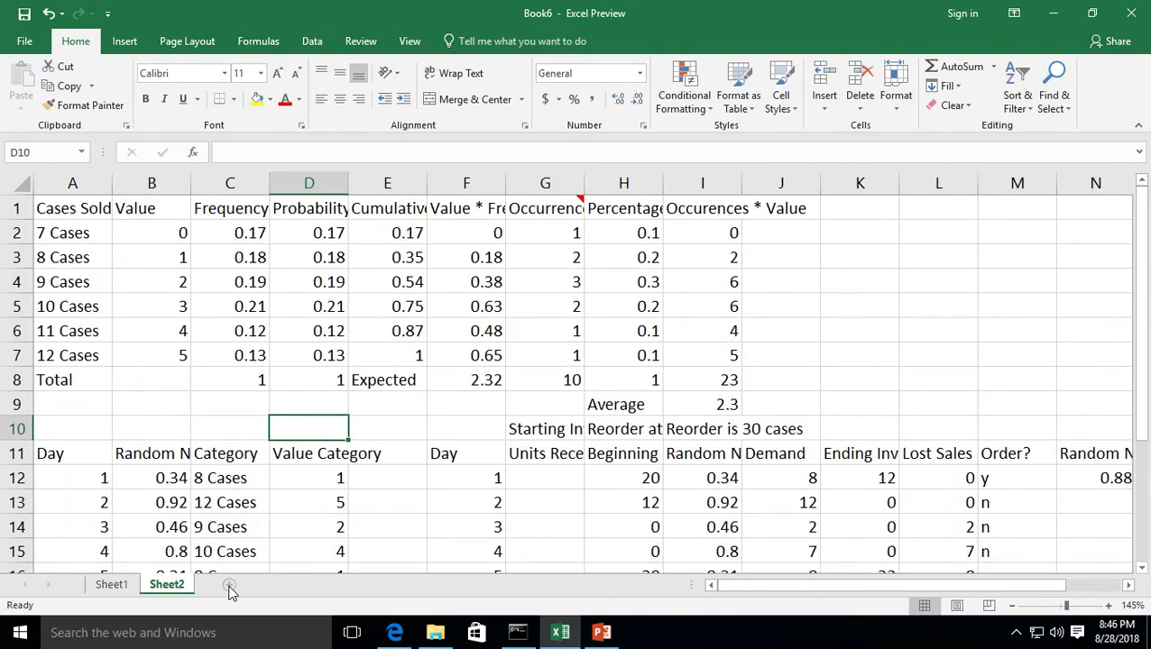
Add the three blank sheets Sheet3, Sheet4 and Sheet5 after Sheet2
{"action": "left_click", "coordinate": [230, 585]}
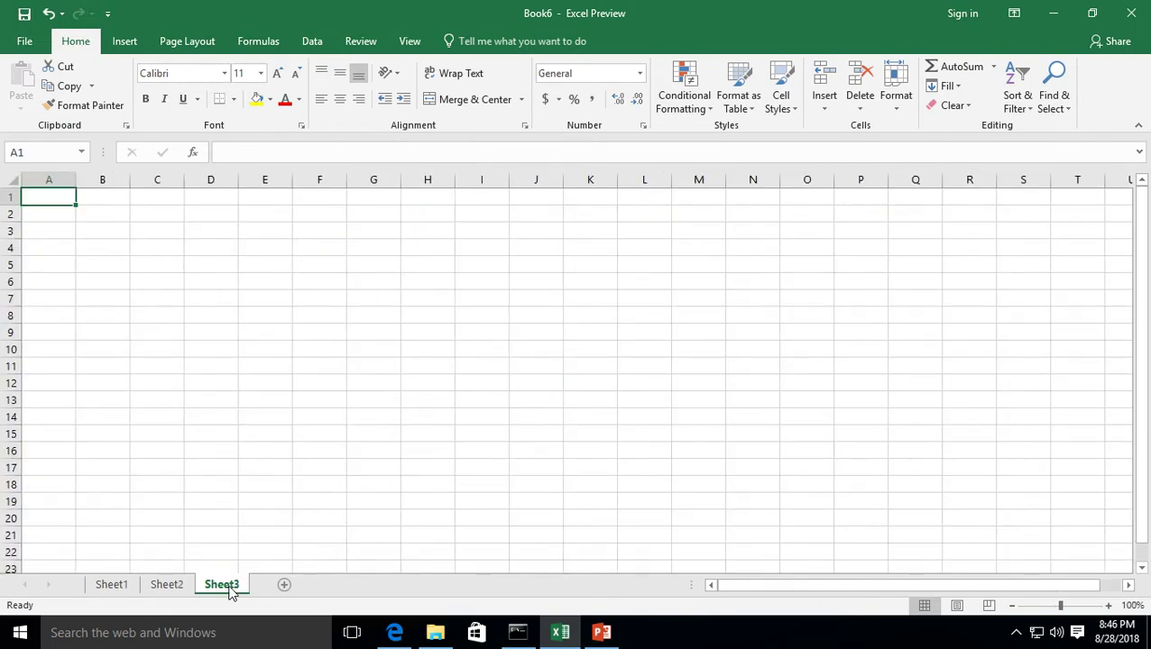
{"action": "left_click", "coordinate": [284, 586]}
{"action": "left_click", "coordinate": [338, 585]}
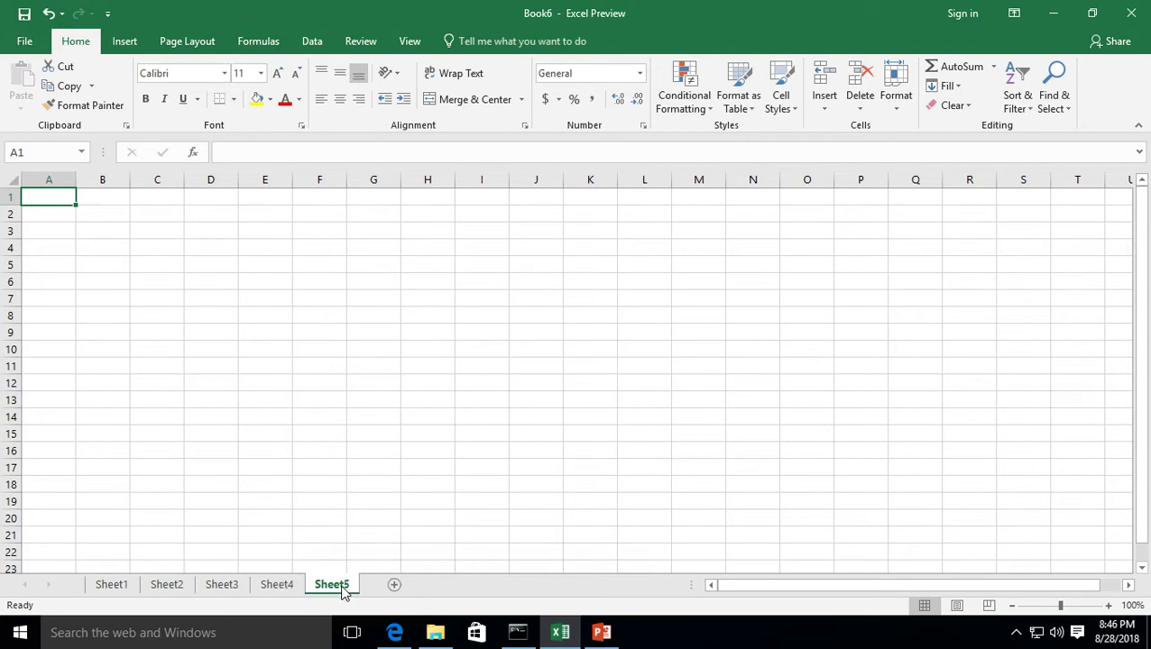
Browse Sheet3, Sheet2 and Sheet1, ending on the empty Sheet5
{"action": "left_click", "coordinate": [261, 587]}
{"action": "left_click", "coordinate": [224, 586]}
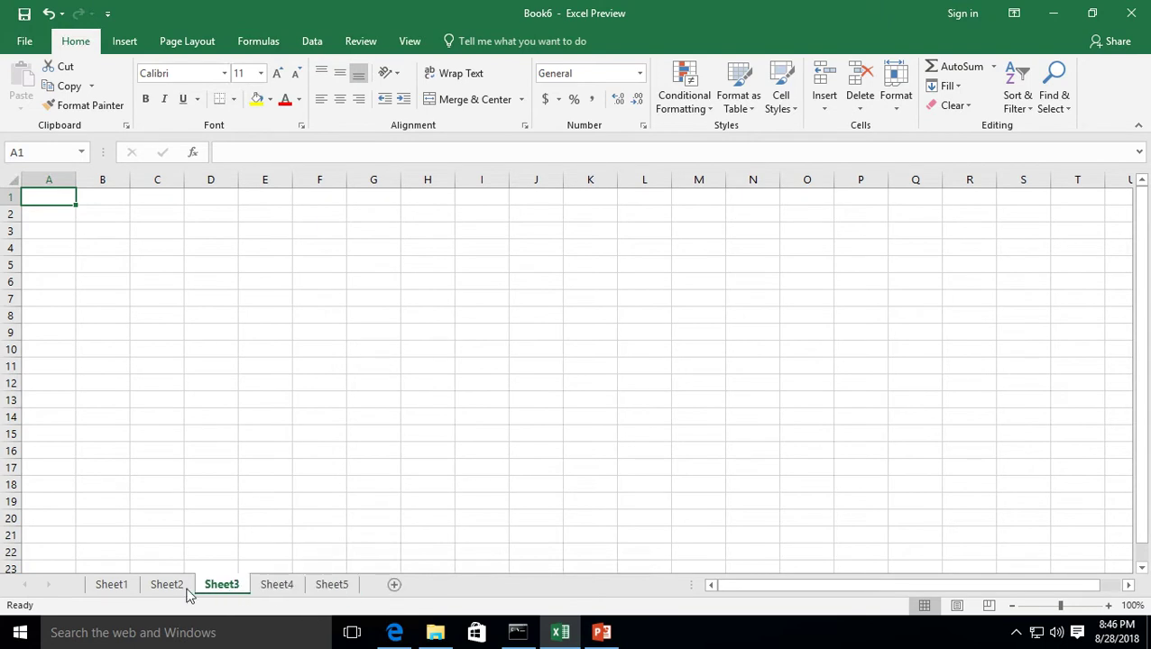
{"action": "left_click", "coordinate": [162, 588]}
{"action": "left_click", "coordinate": [126, 588]}
{"action": "left_click", "coordinate": [166, 587]}
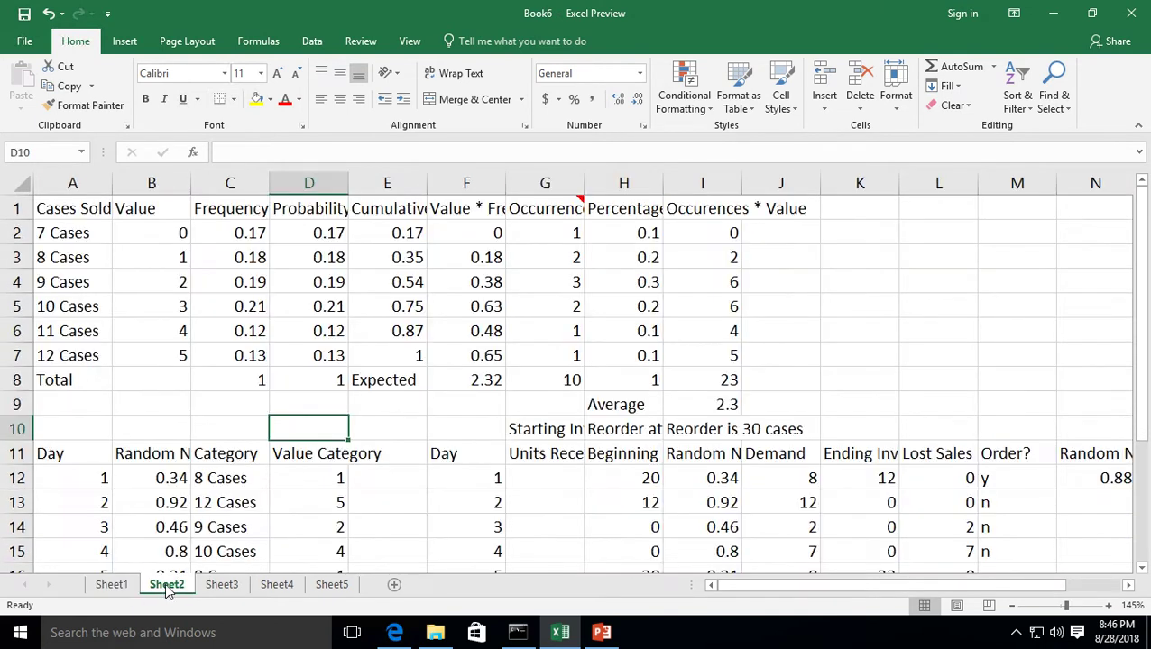
{"action": "left_click", "coordinate": [332, 585]}
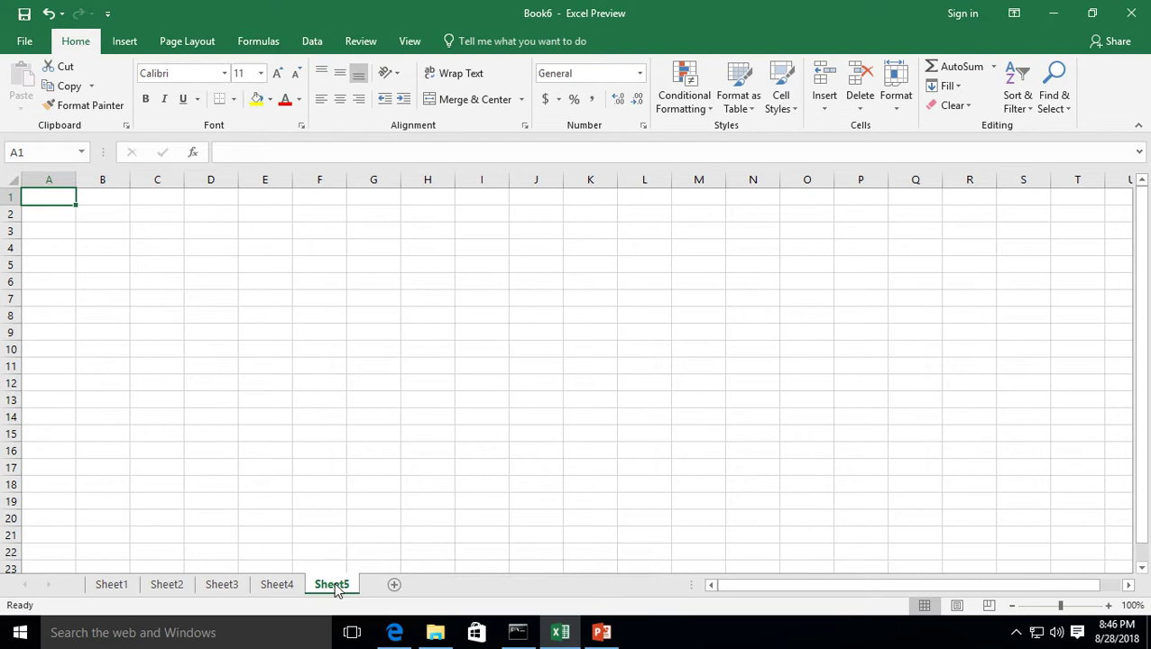
Delete Sheet5 and then Sheet4 through their tab context menus
{"action": "right_click", "coordinate": [334, 585]}
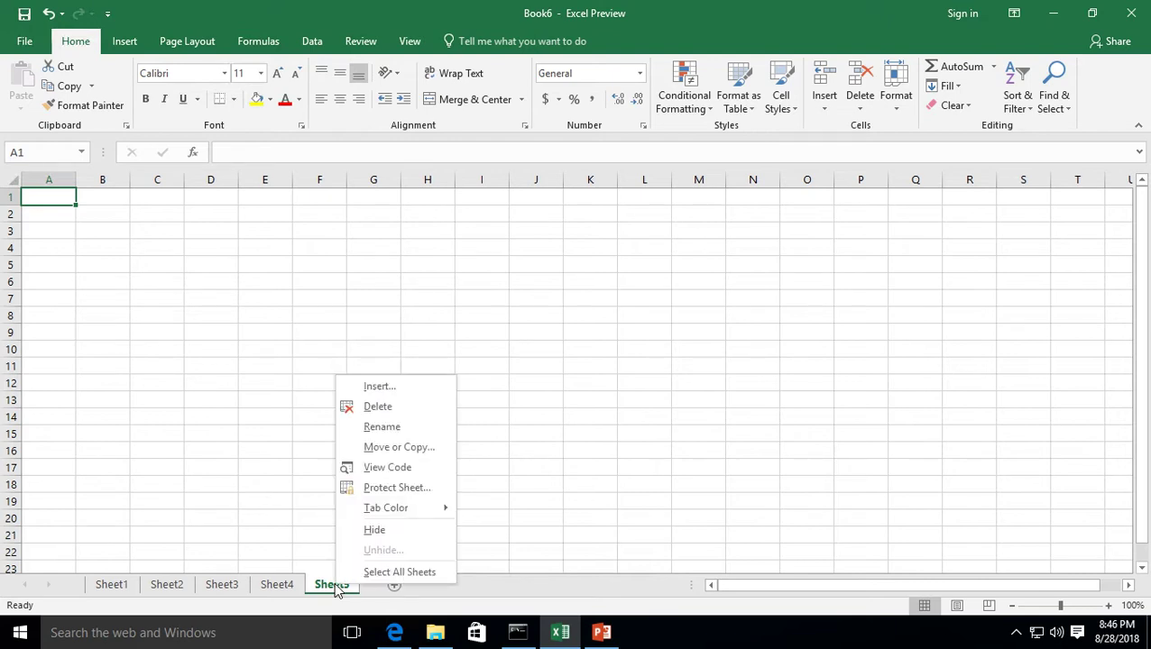
{"action": "left_click", "coordinate": [378, 407]}
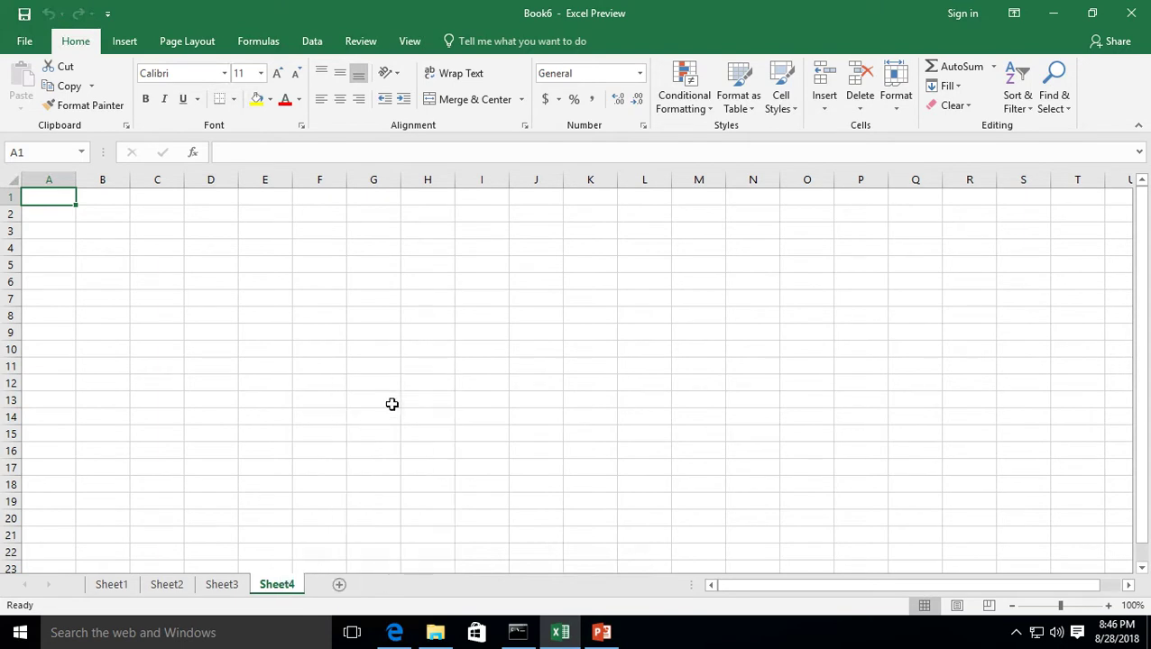
{"action": "right_click", "coordinate": [289, 591]}
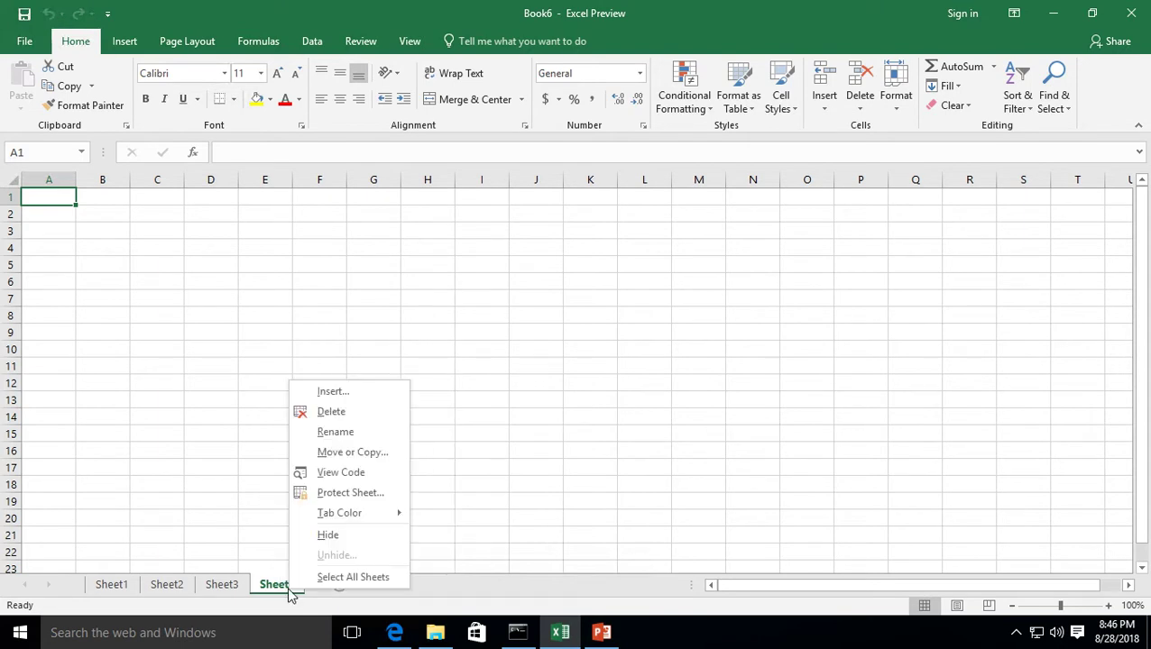
{"action": "left_click", "coordinate": [353, 414]}
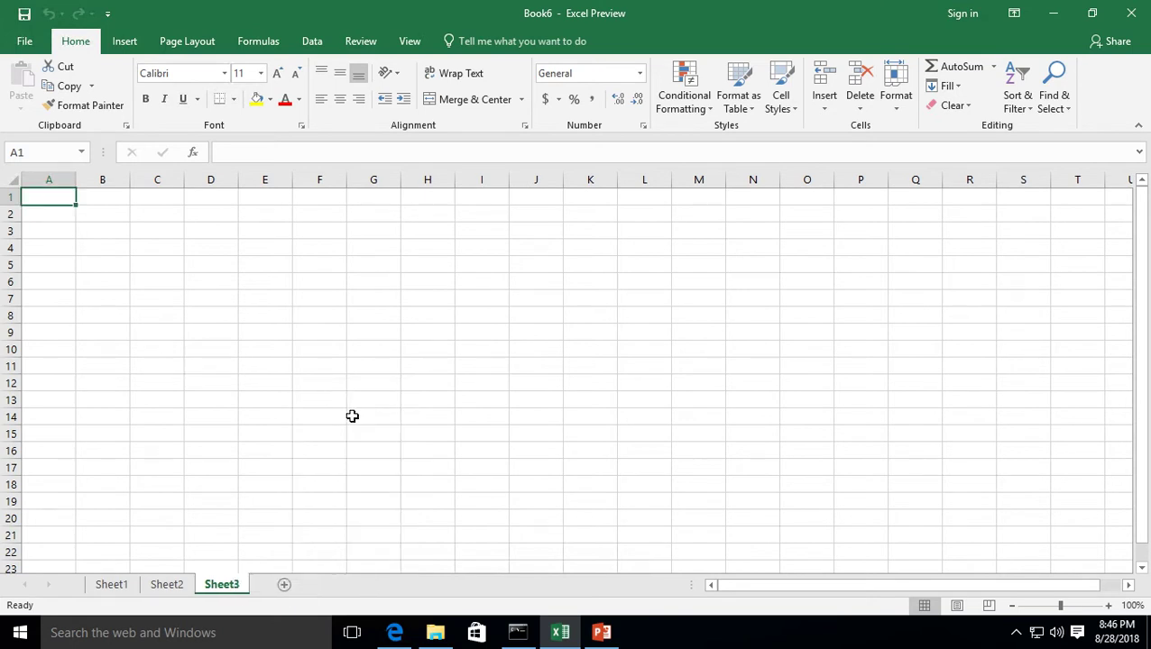
Rename the Sheet3 tab to 'Sales'
{"action": "right_click", "coordinate": [232, 588]}
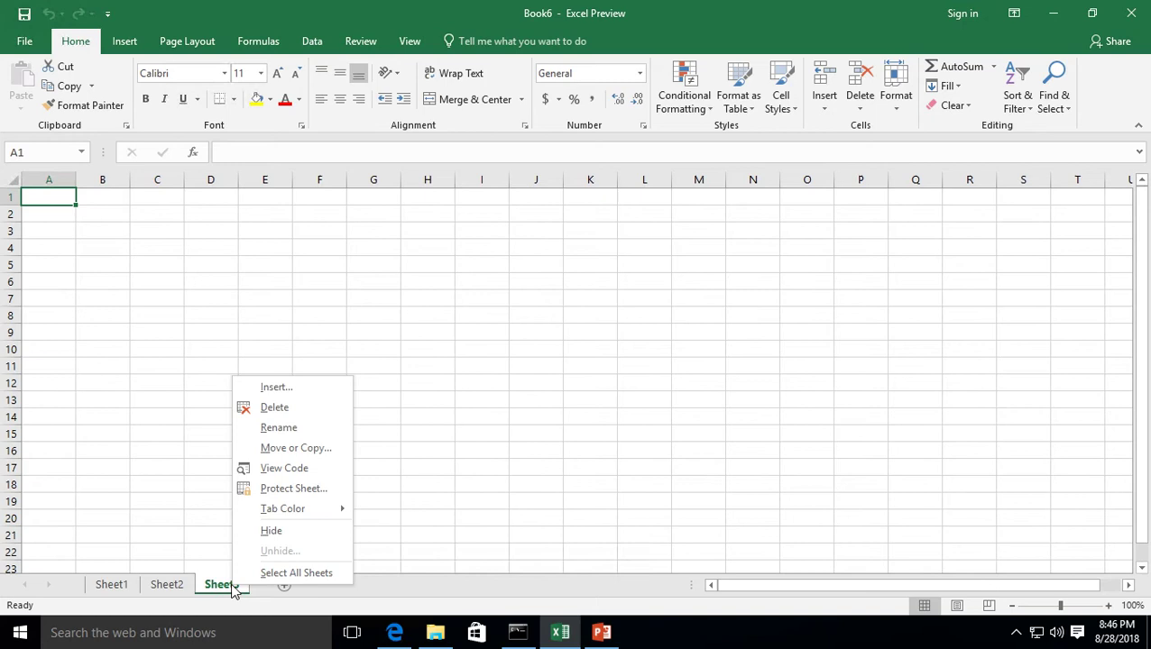
{"action": "left_click", "coordinate": [279, 427]}
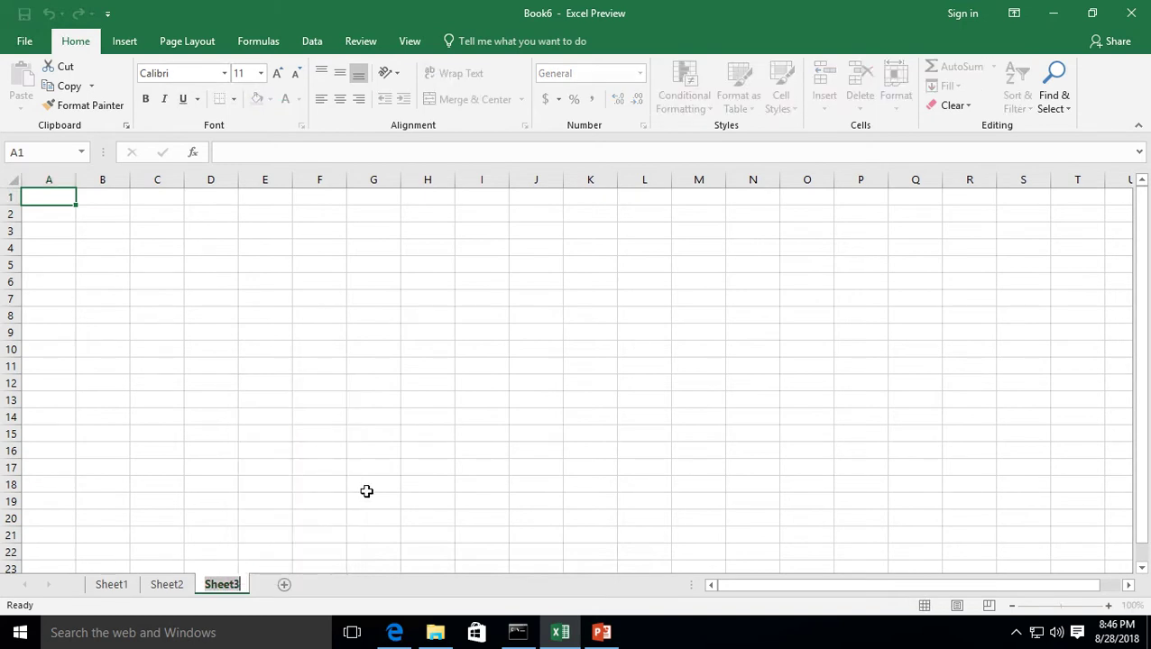
{"action": "key", "text": "BackSpace"}
{"action": "type", "text": "Sal"}
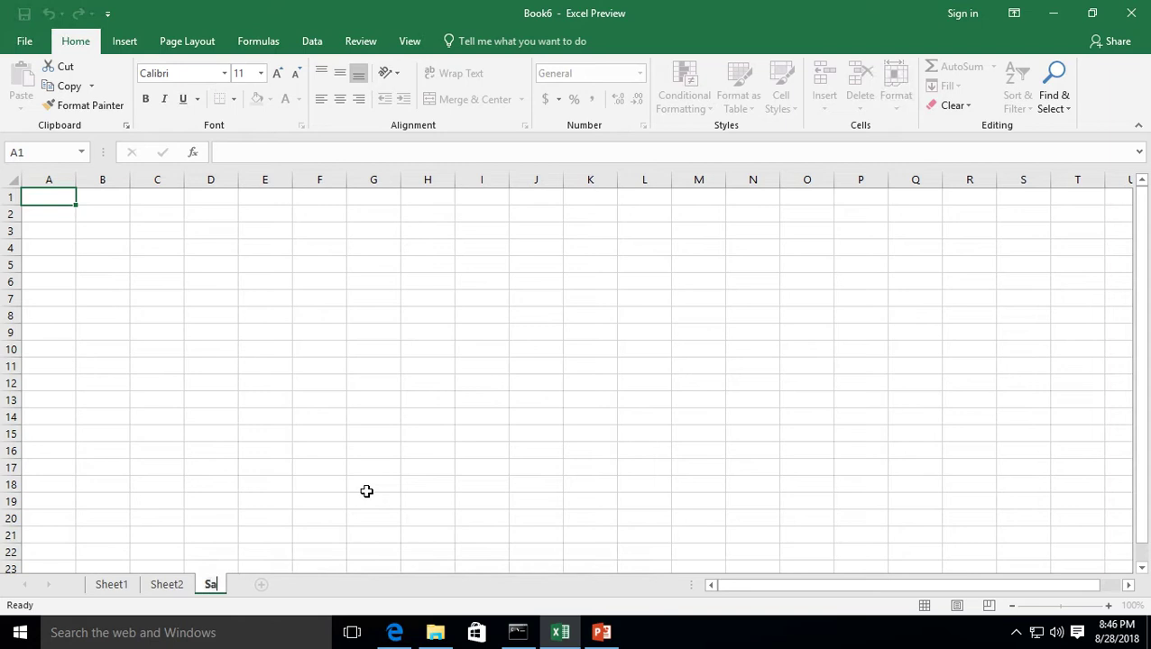
{"action": "type", "text": "es"}
{"action": "key", "text": "Return"}
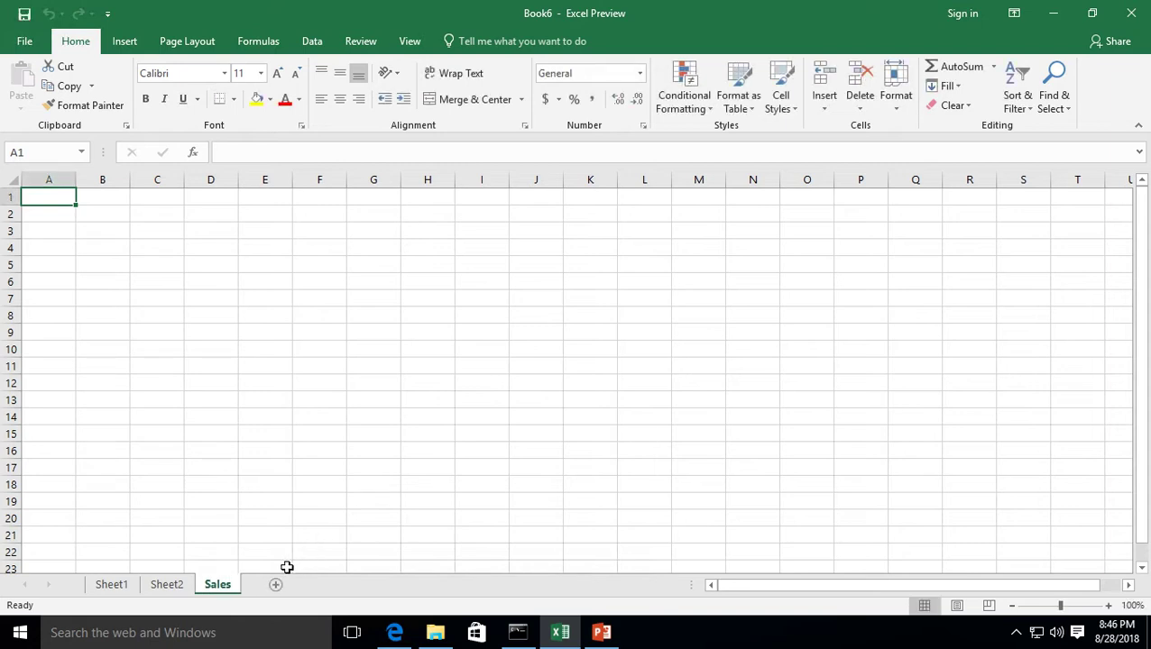
Move Sheet1 to the end of the workbook, after Sales
{"action": "left_click", "coordinate": [112, 582]}
{"action": "right_click", "coordinate": [112, 583]}
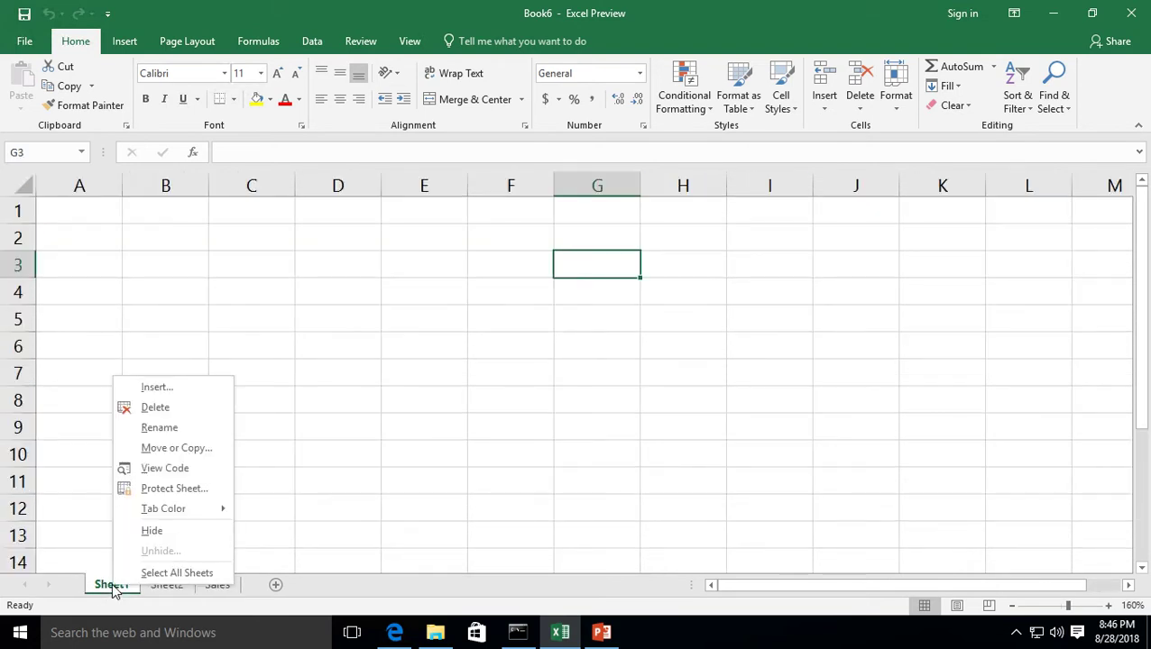
{"action": "left_click", "coordinate": [166, 448]}
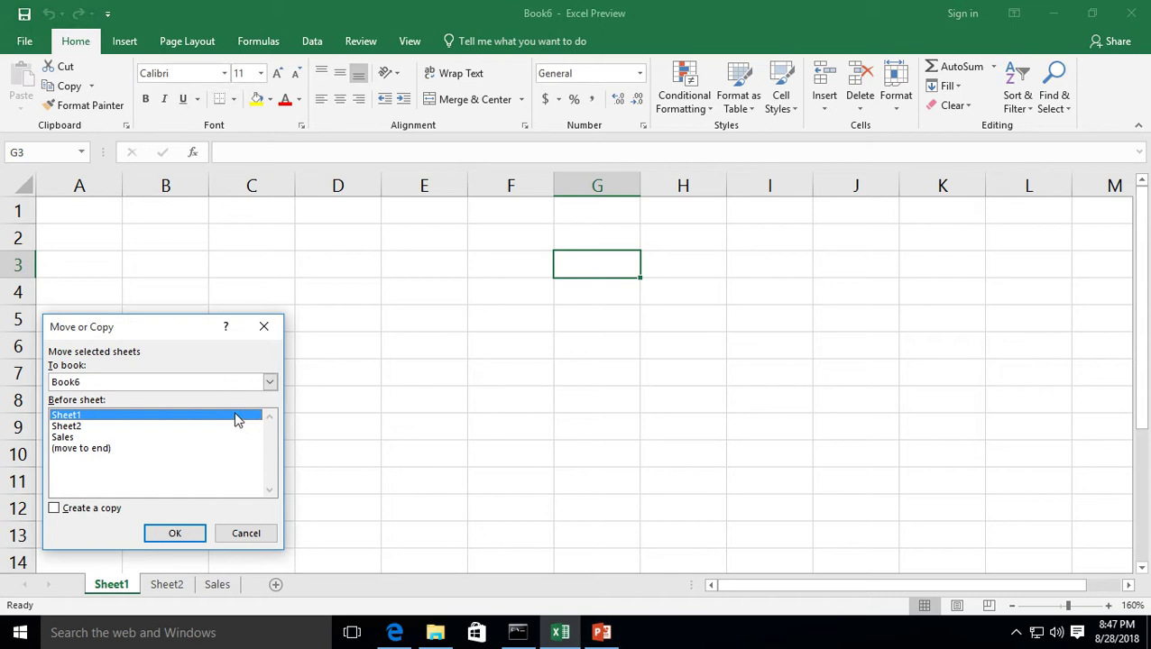
{"action": "left_click", "coordinate": [105, 448]}
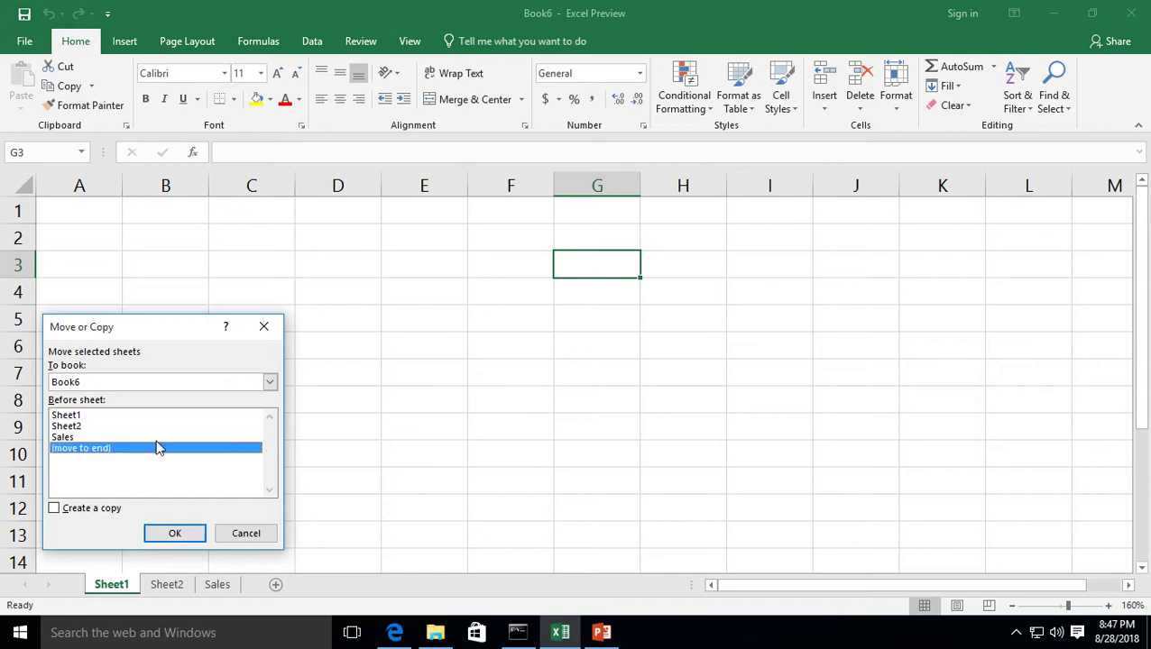
{"action": "left_click", "coordinate": [169, 533]}
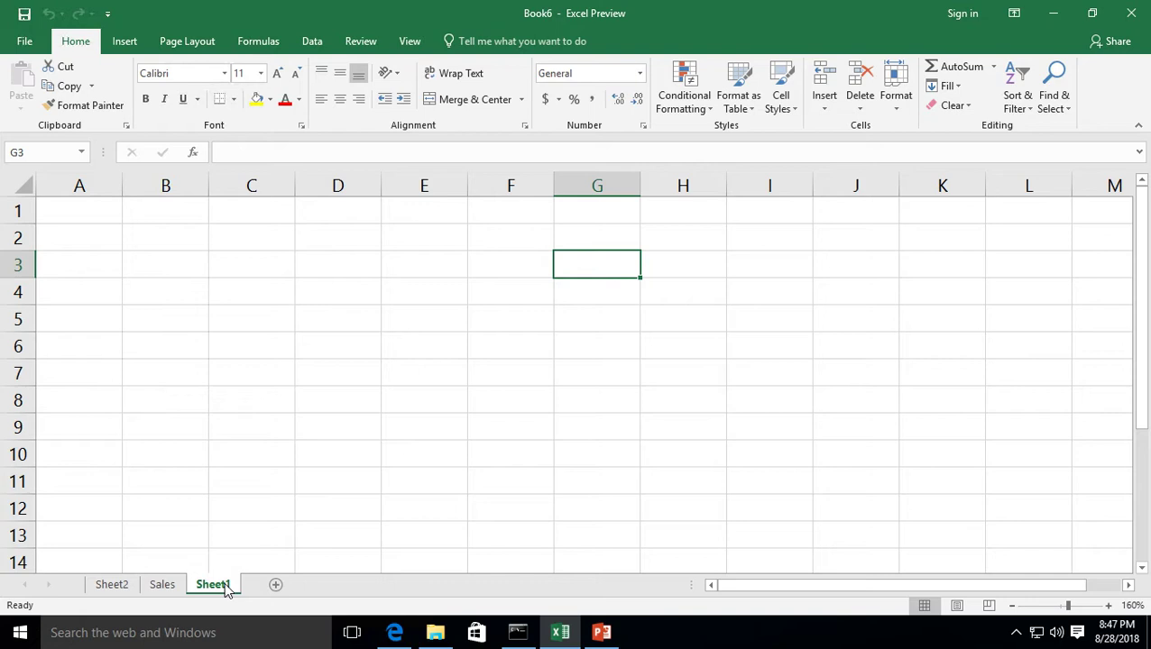
Bring up the Sheet1 tab's context menu, which shows Protect Sheet
{"action": "right_click", "coordinate": [226, 587]}
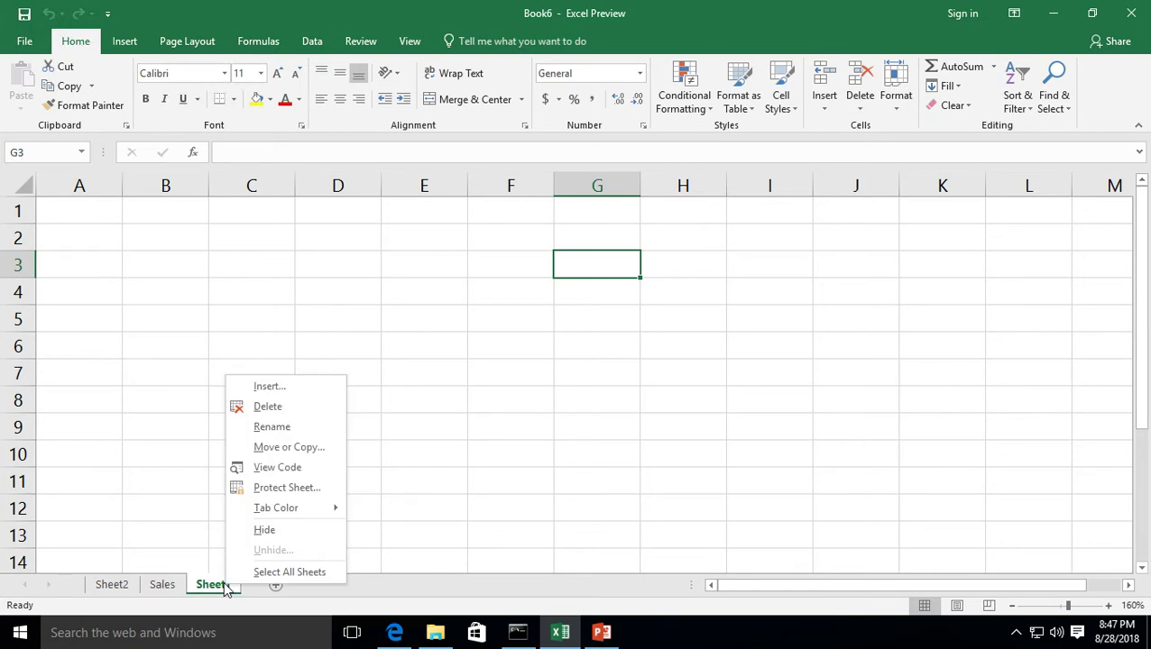
{"action": "key", "text": "Escape"}
{"action": "key", "text": "alt"}
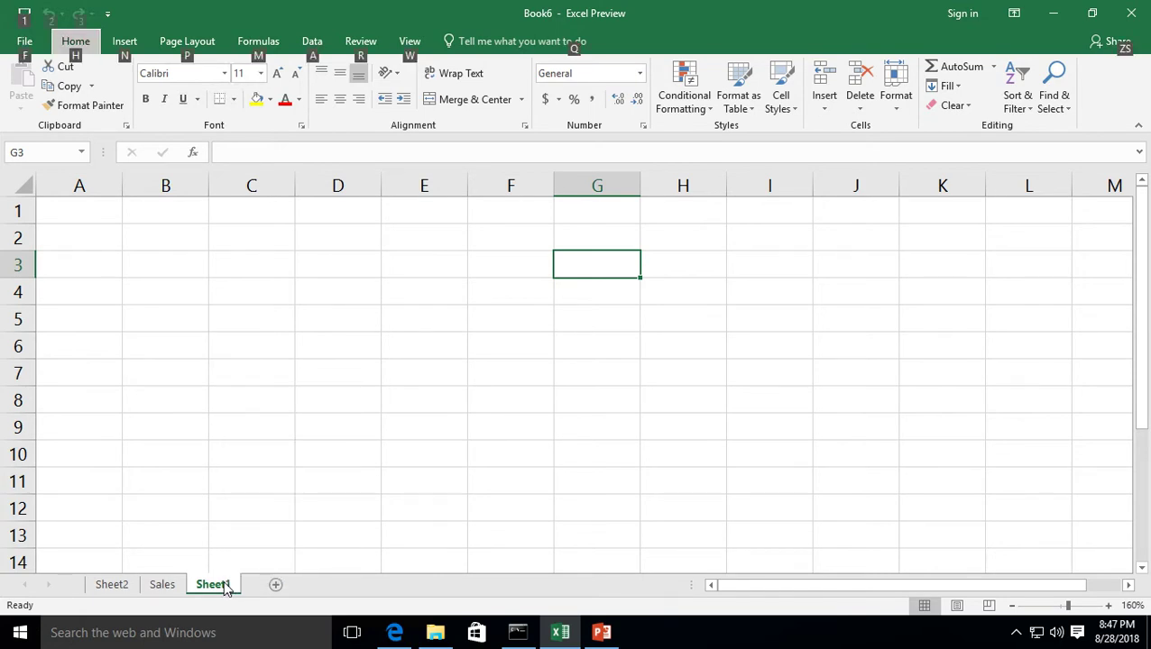
{"action": "right_click", "coordinate": [225, 586]}
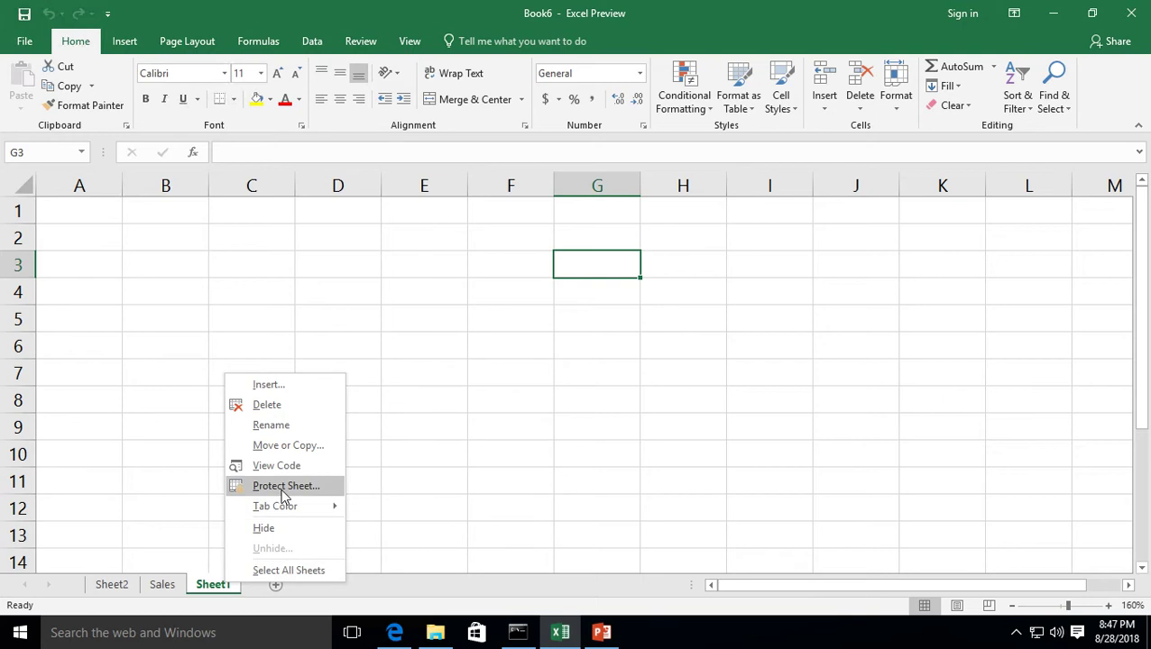
Protect Sheet1 with a password, allowing only cell selection, and confirm the password
{"action": "left_click", "coordinate": [286, 488]}
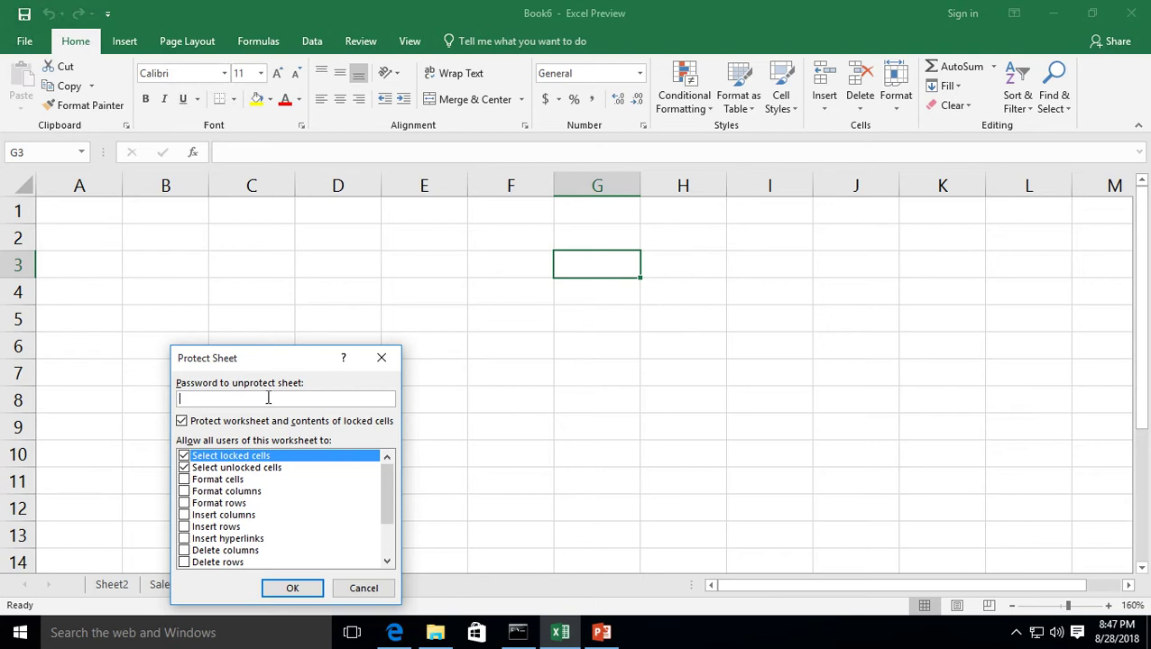
{"action": "type", "text": "pass"}
{"action": "type", "text": "word"}
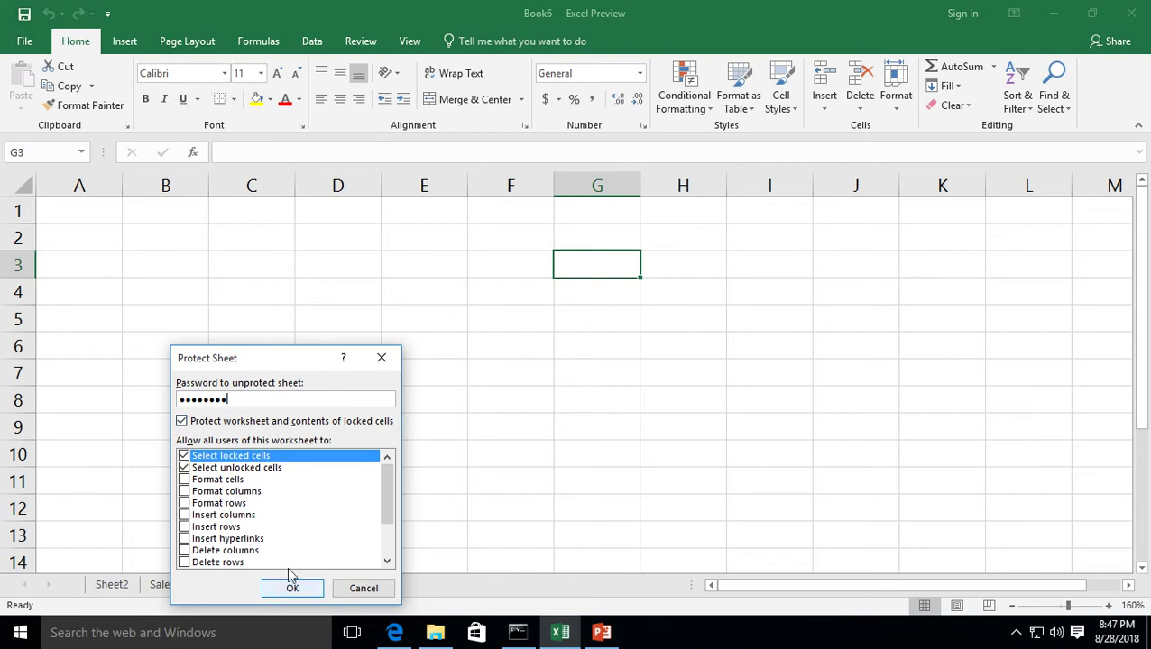
{"action": "scroll", "coordinate": [325, 541], "scroll_direction": "down", "scroll_amount": 2}
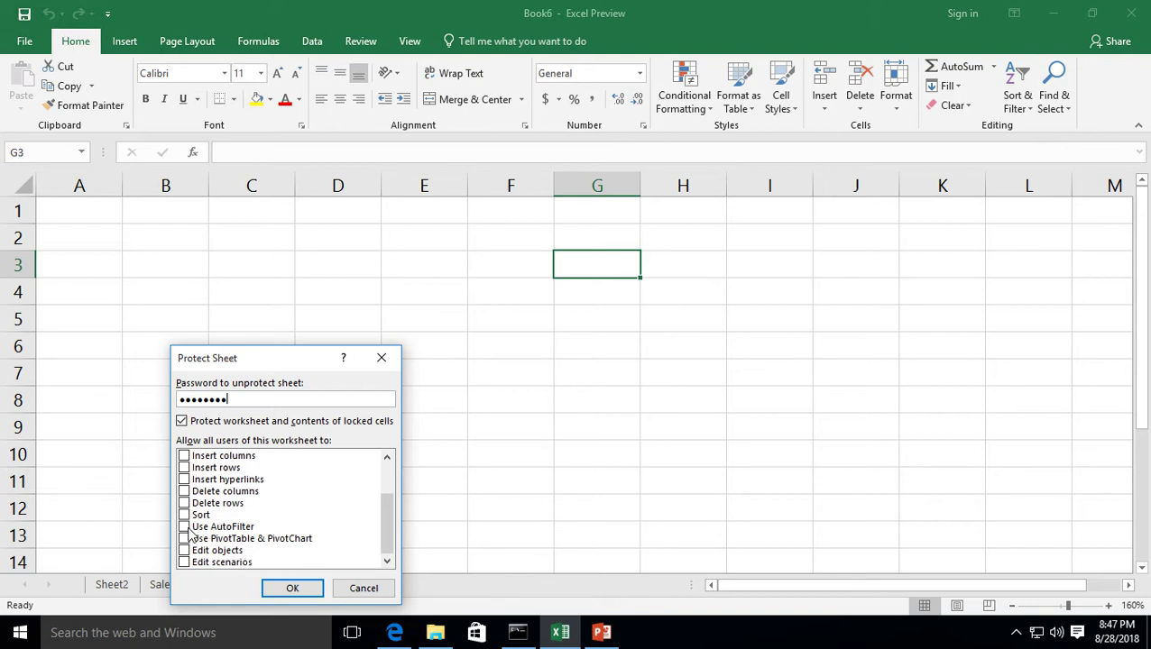
{"action": "scroll", "coordinate": [190, 533], "scroll_direction": "up", "scroll_amount": 1}
{"action": "scroll", "coordinate": [190, 534], "scroll_direction": "up", "scroll_amount": 1}
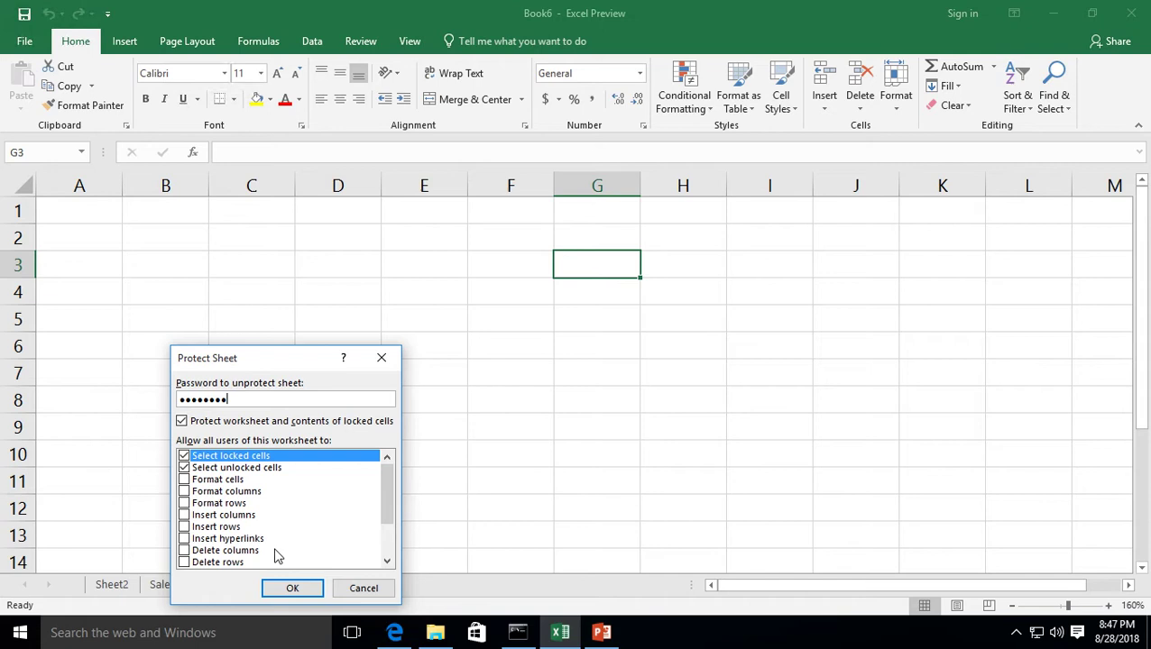
{"action": "left_click", "coordinate": [290, 591]}
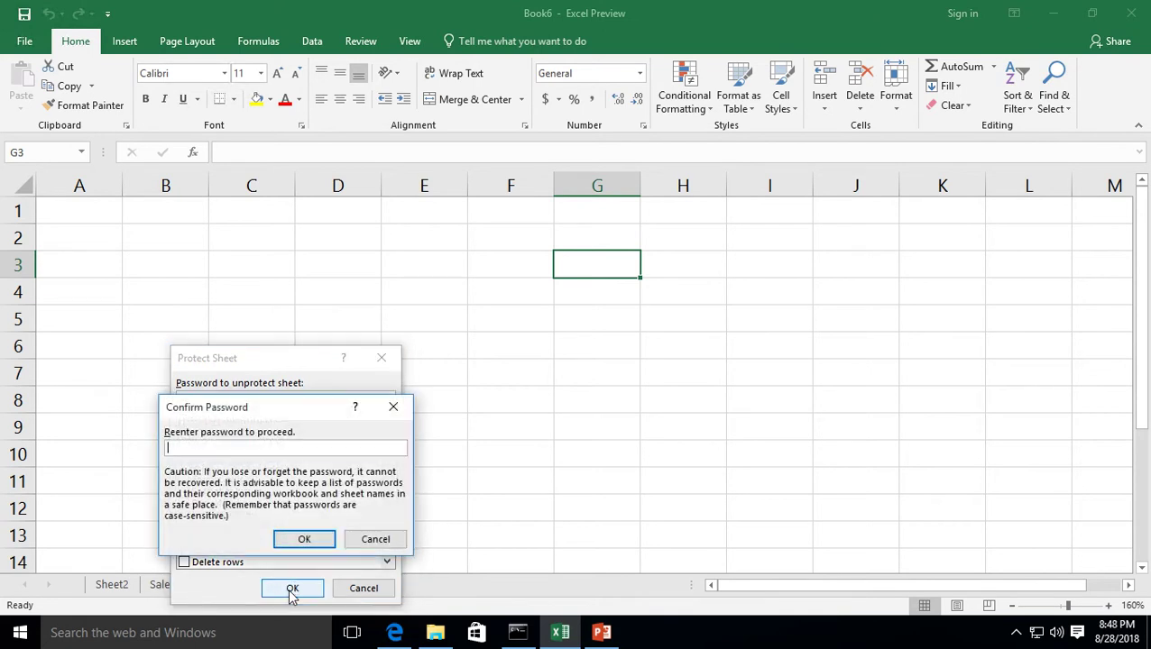
{"action": "type", "text": "p"}
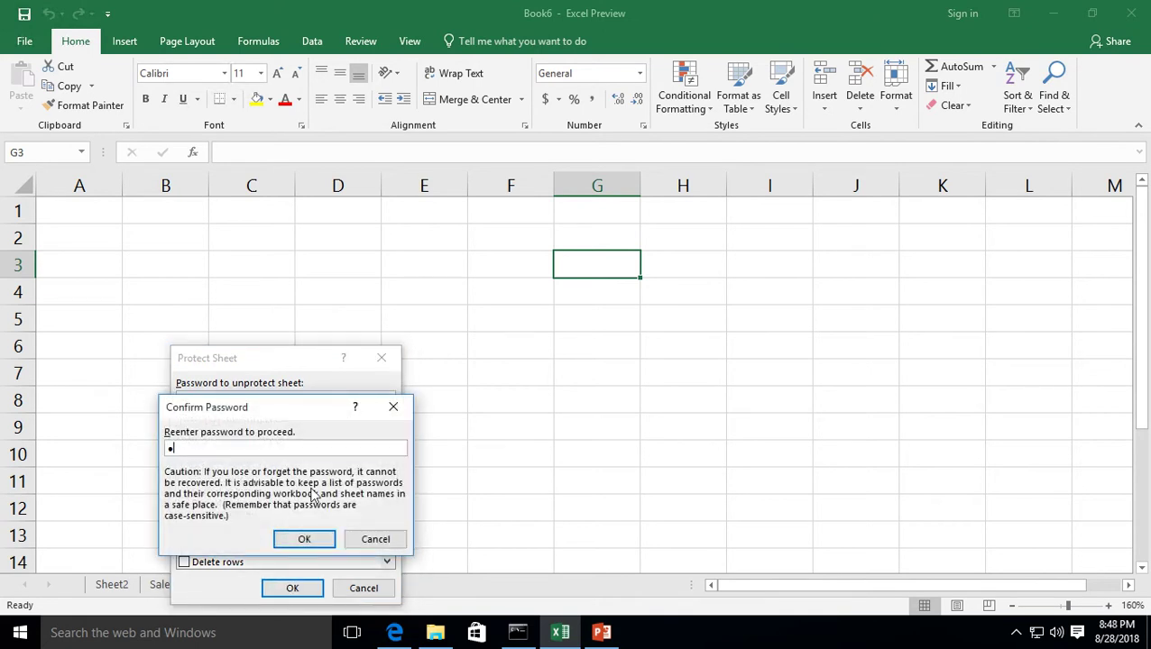
{"action": "type", "text": "assword"}
{"action": "key", "text": "Return"}
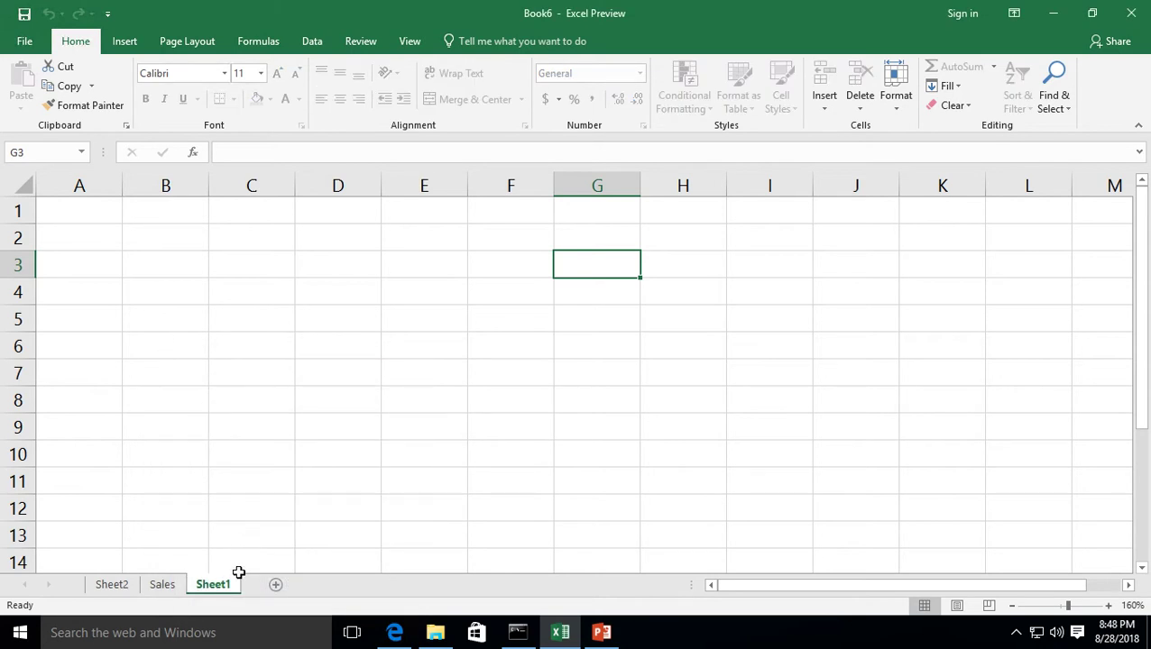
Delete Sheet1 from its tab menu and confirm the permanent deletion
{"action": "left_click", "coordinate": [151, 585]}
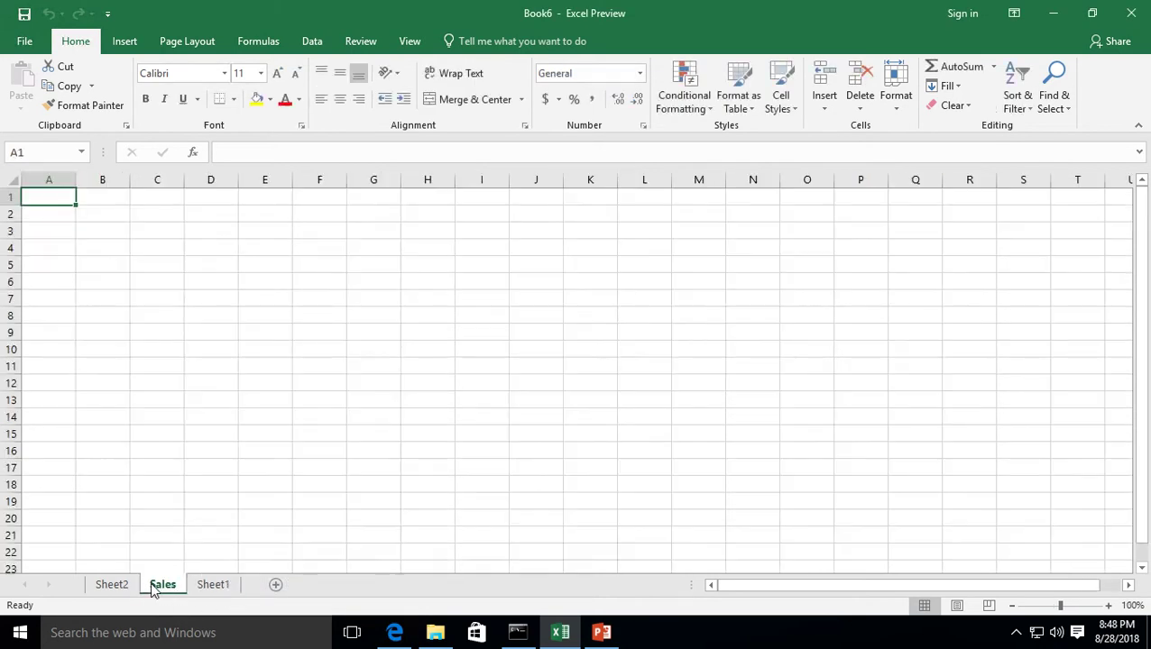
{"action": "left_click", "coordinate": [214, 587]}
{"action": "right_click", "coordinate": [214, 589]}
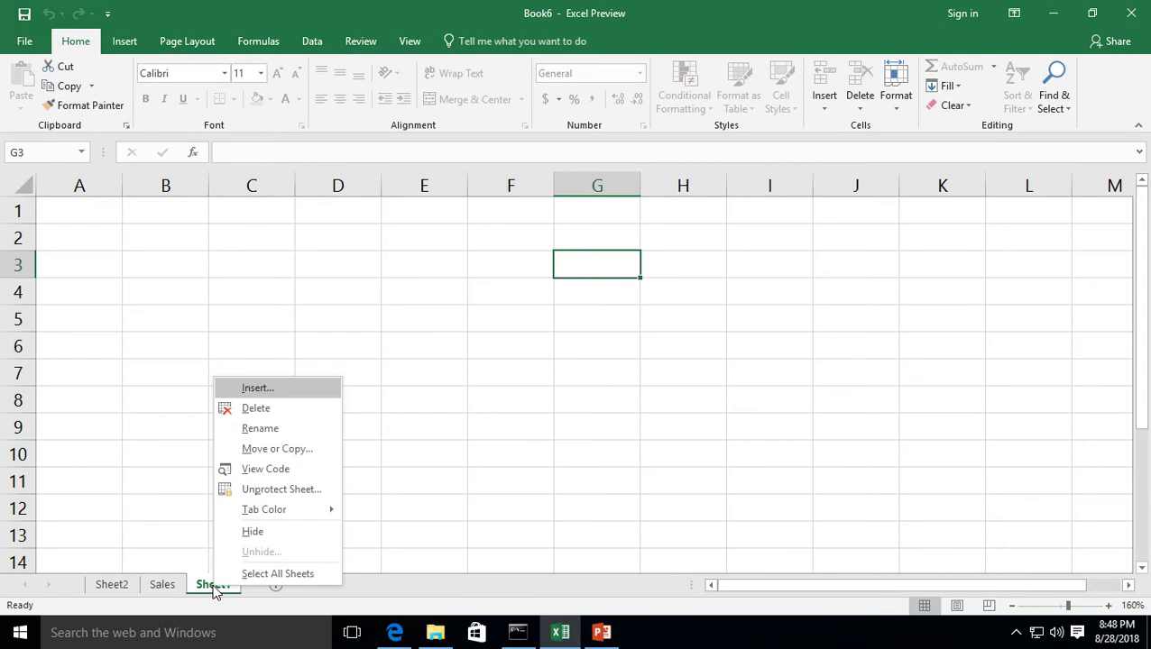
{"action": "left_click", "coordinate": [254, 407]}
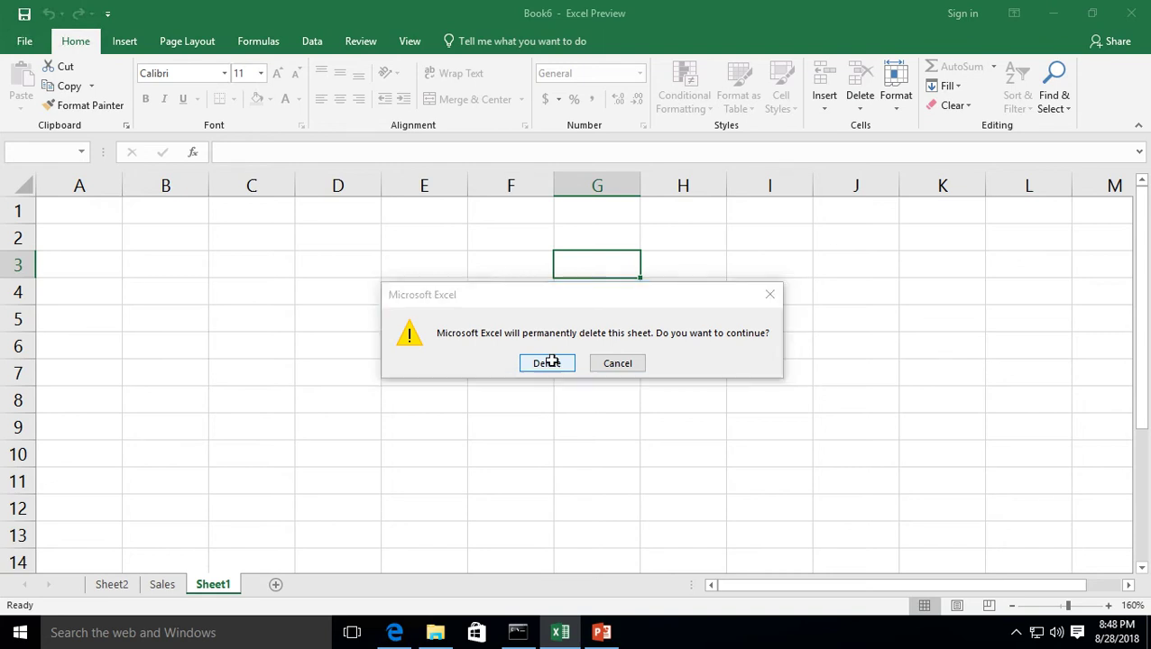
{"action": "left_click", "coordinate": [547, 363]}
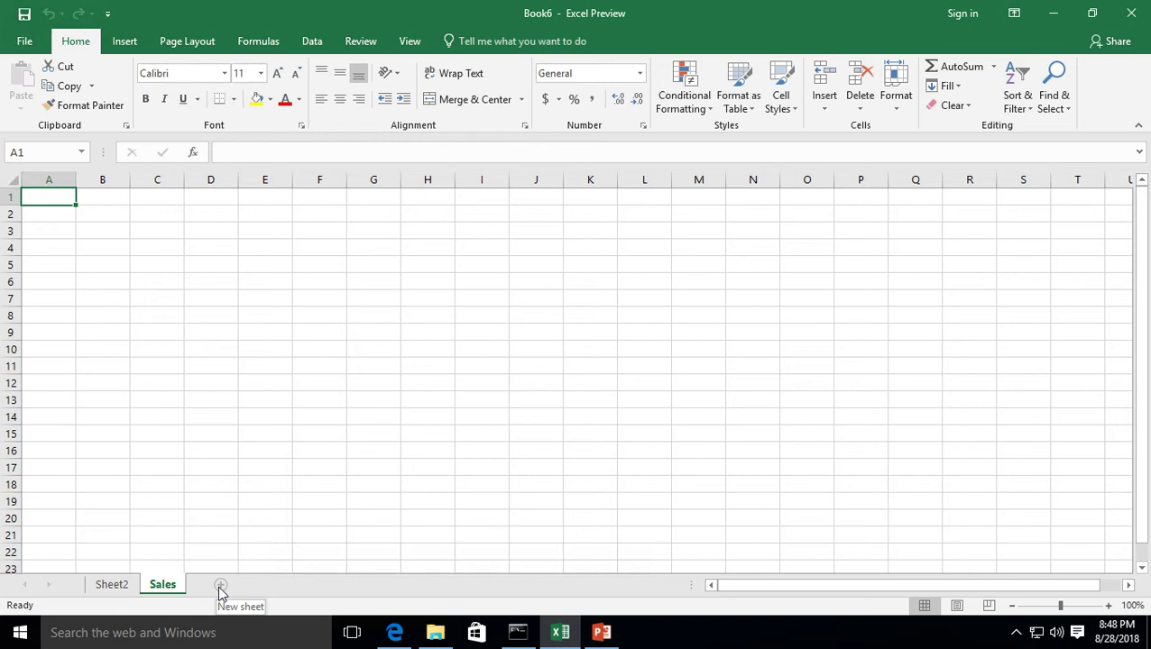
Add Sheet6 after Sales and protect it without a password, allowing Format cells
{"action": "left_click", "coordinate": [220, 588]}
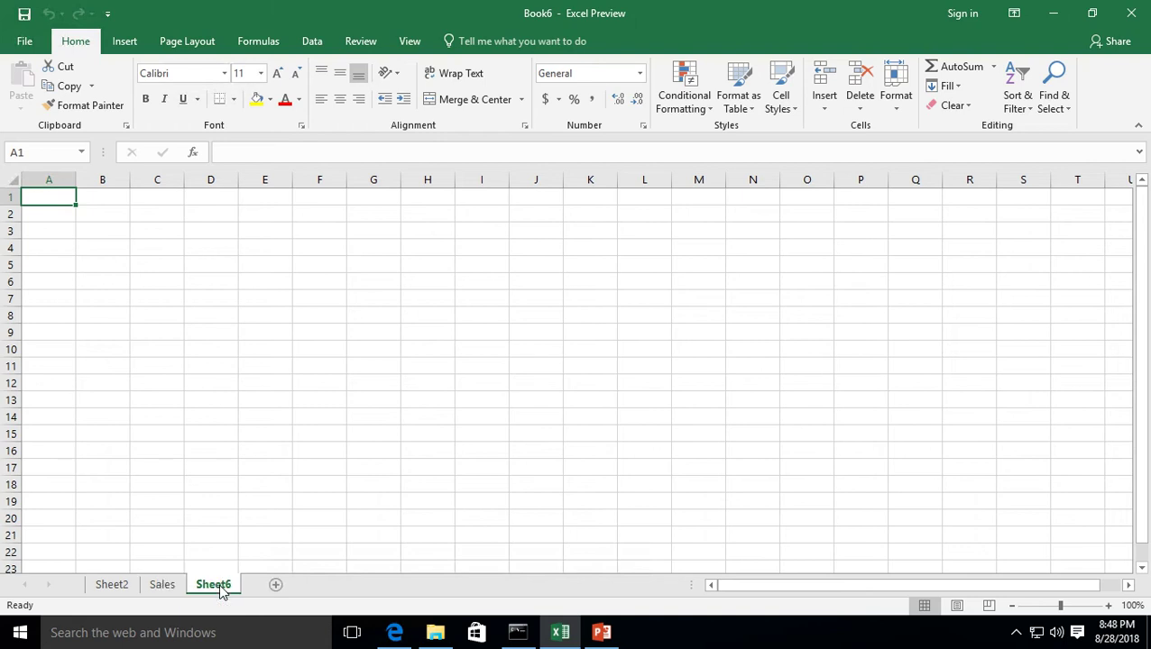
{"action": "right_click", "coordinate": [219, 583]}
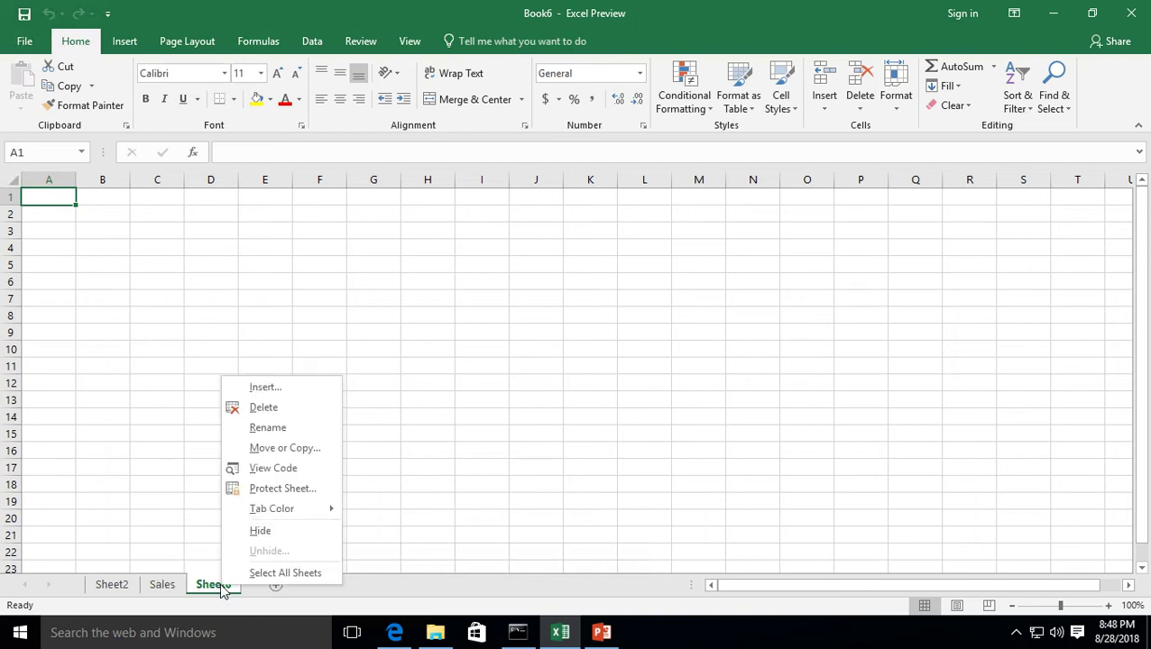
{"action": "left_click", "coordinate": [281, 486]}
{"action": "mouse_move", "coordinate": [276, 344]}
{"action": "left_mouse_down"}
{"action": "mouse_move", "coordinate": [516, 184]}
{"action": "mouse_move", "coordinate": [515, 209]}
{"action": "left_mouse_up"}
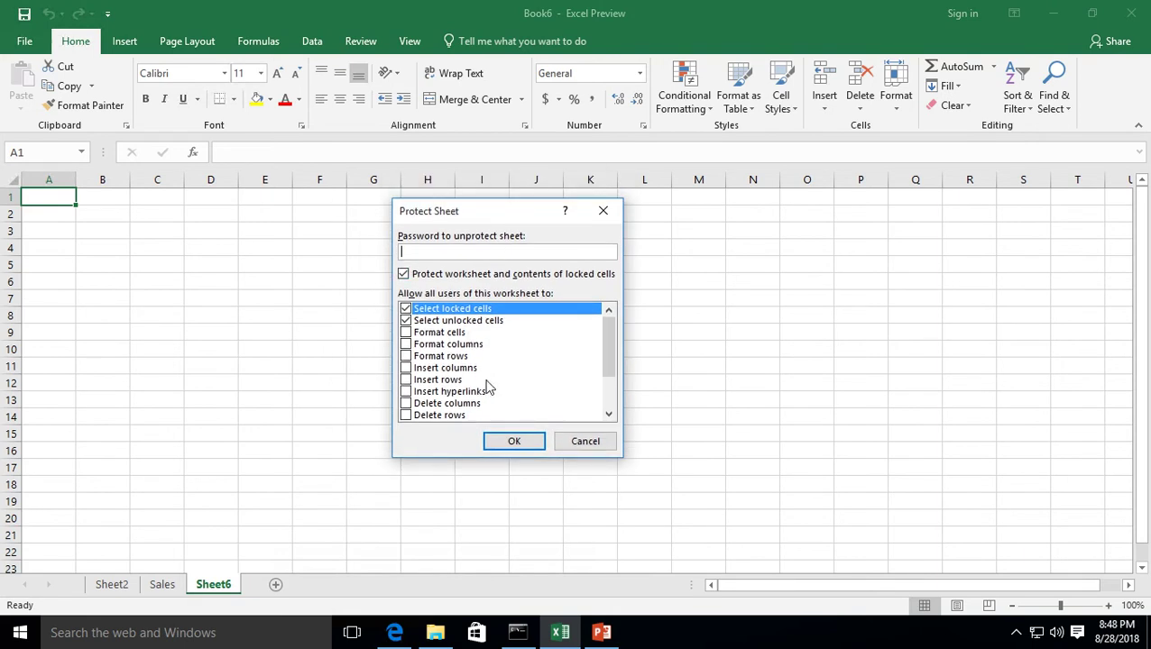
{"action": "left_click", "coordinate": [406, 333]}
{"action": "left_click", "coordinate": [515, 442]}
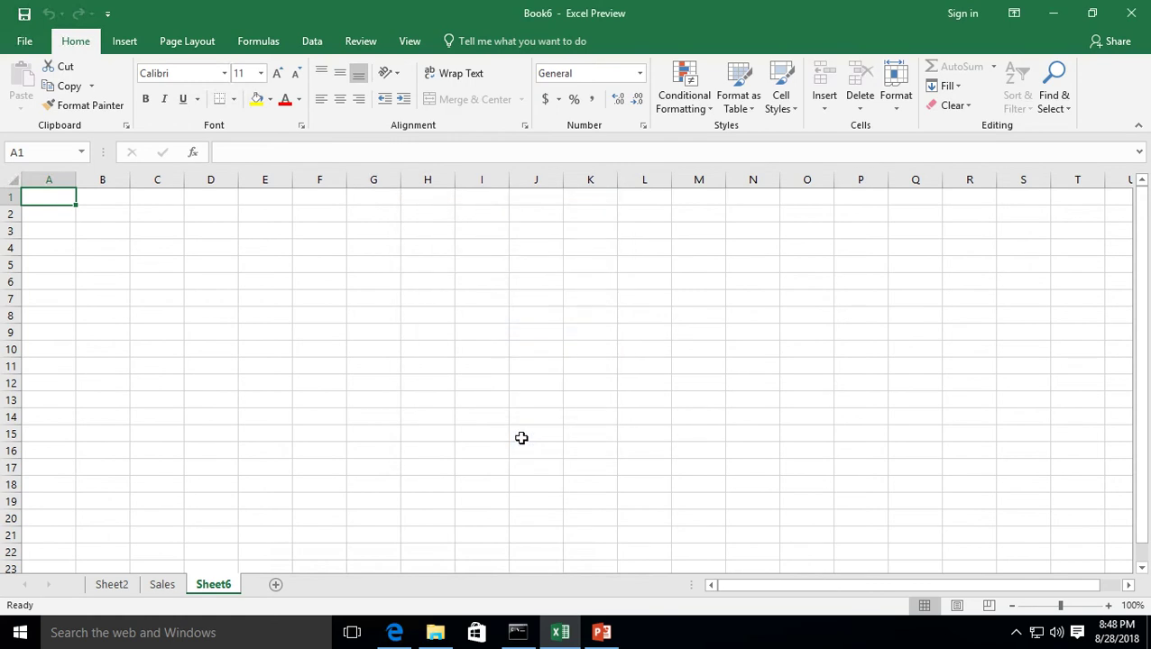
Give cell A1 on Sheet6 the Number format, then dismiss the protection warning
{"action": "right_click", "coordinate": [60, 202]}
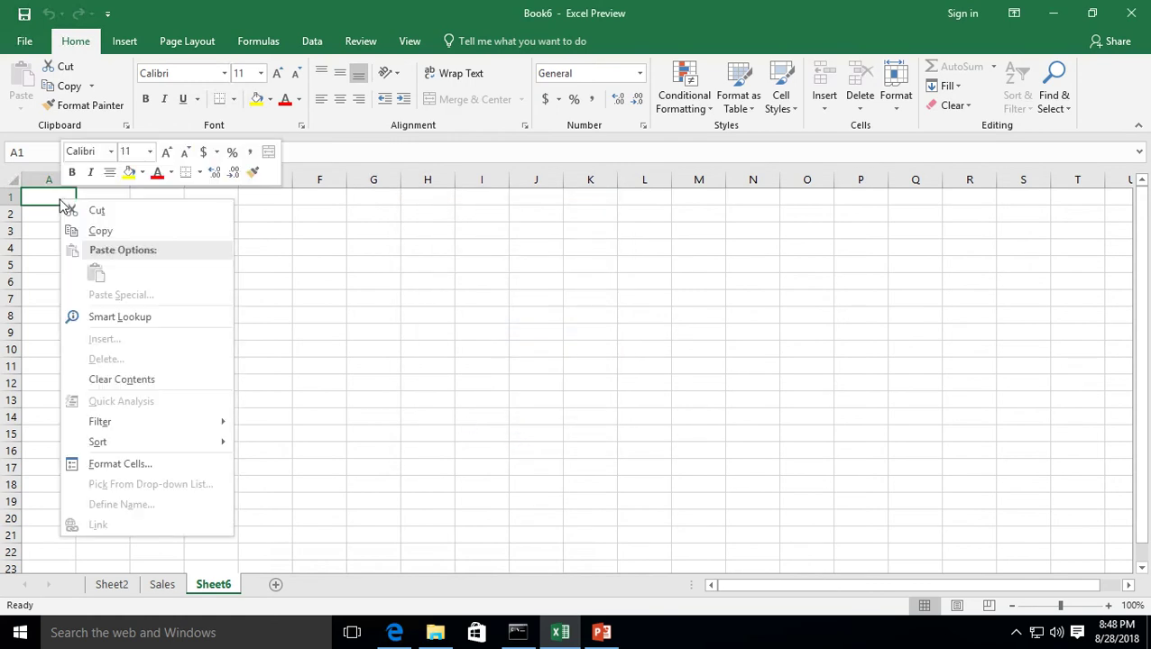
{"action": "left_click", "coordinate": [131, 462]}
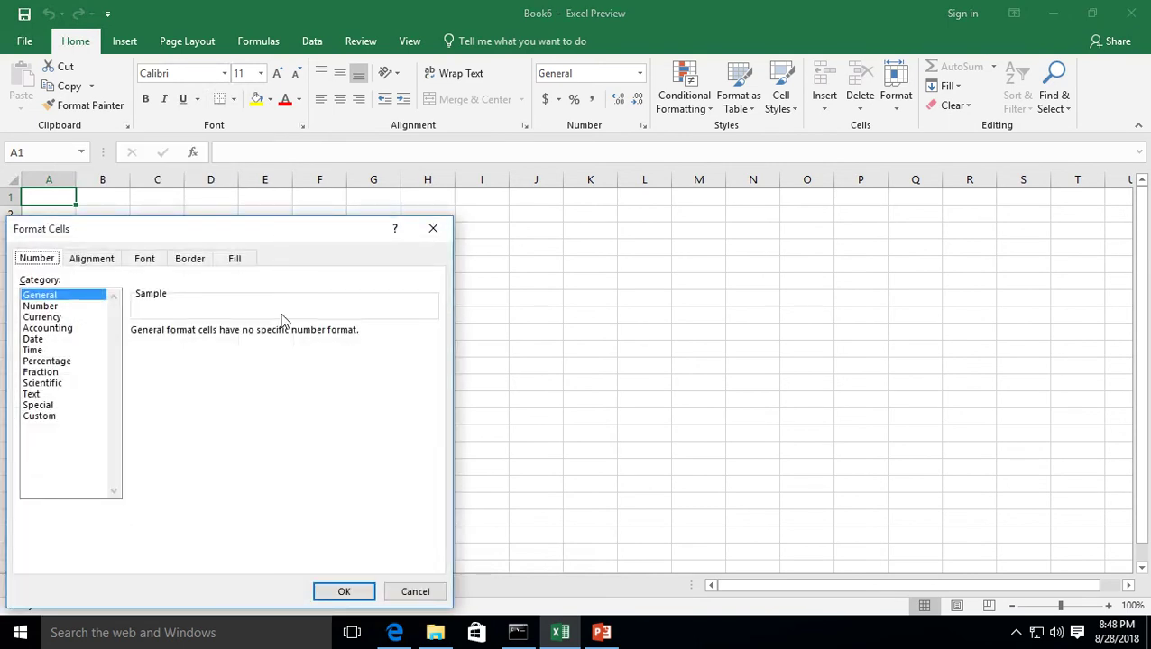
{"action": "left_click", "coordinate": [82, 307]}
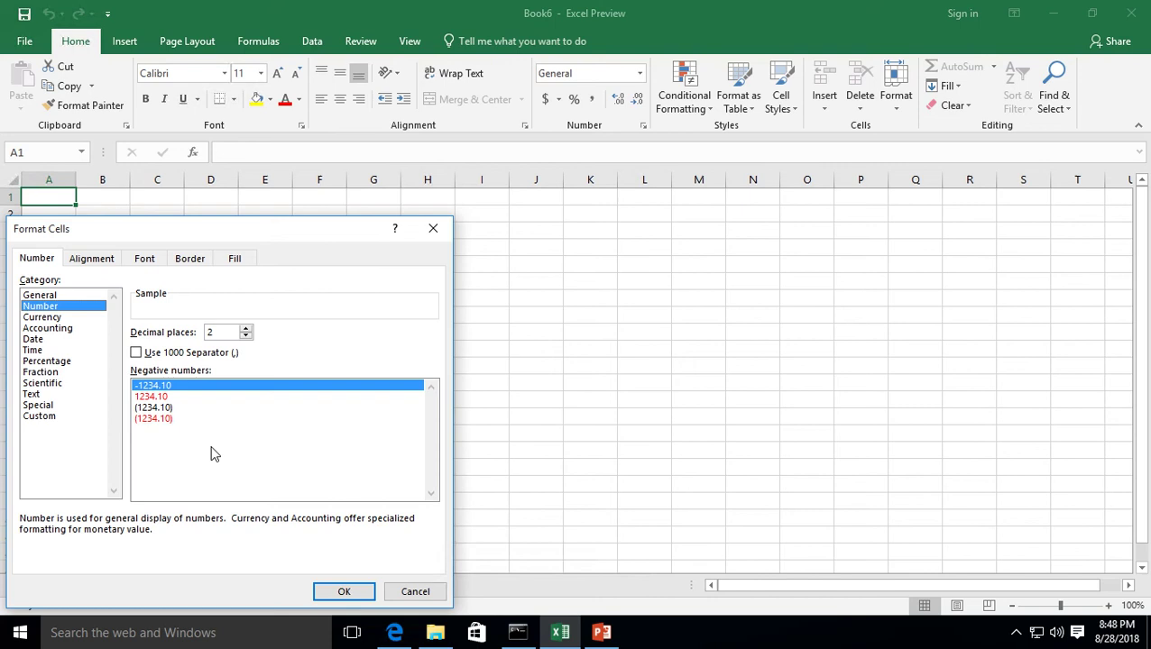
{"action": "left_click", "coordinate": [344, 592]}
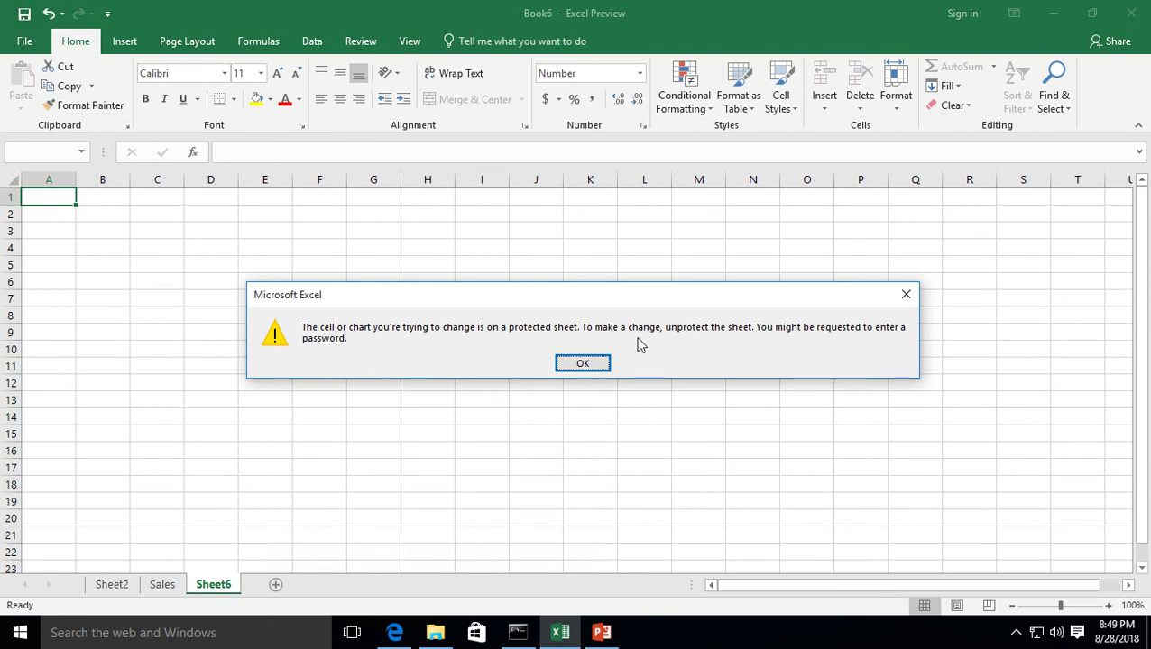
{"action": "left_click", "coordinate": [579, 365]}
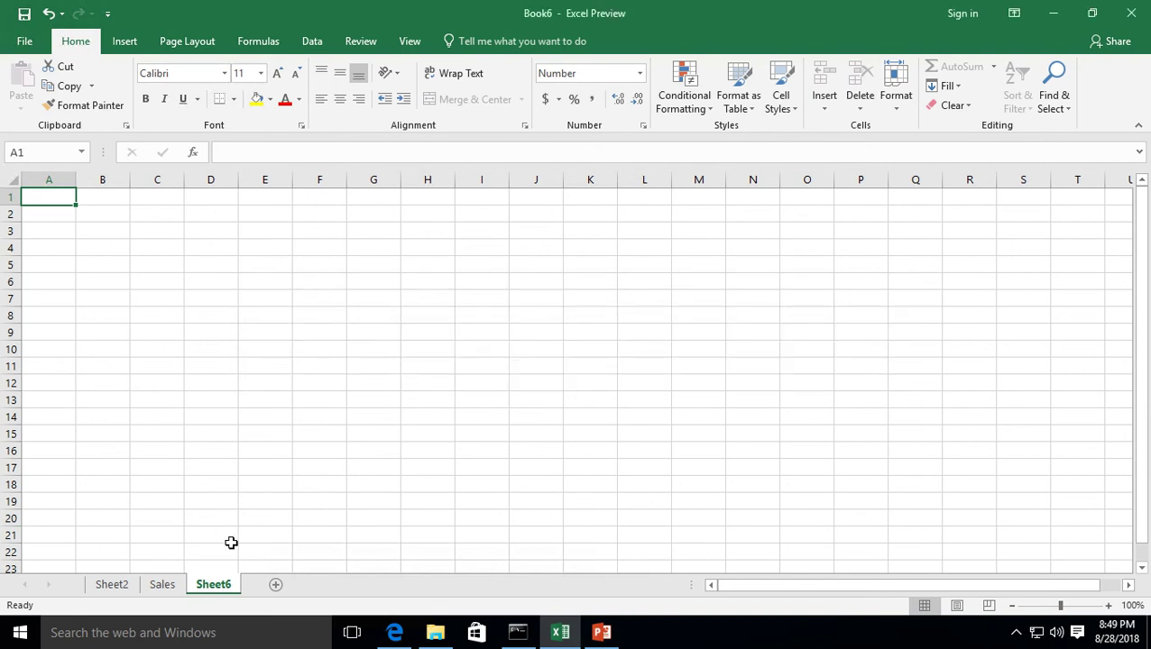
Unprotect Sheet6 from its tab context menu
{"action": "right_click", "coordinate": [222, 586]}
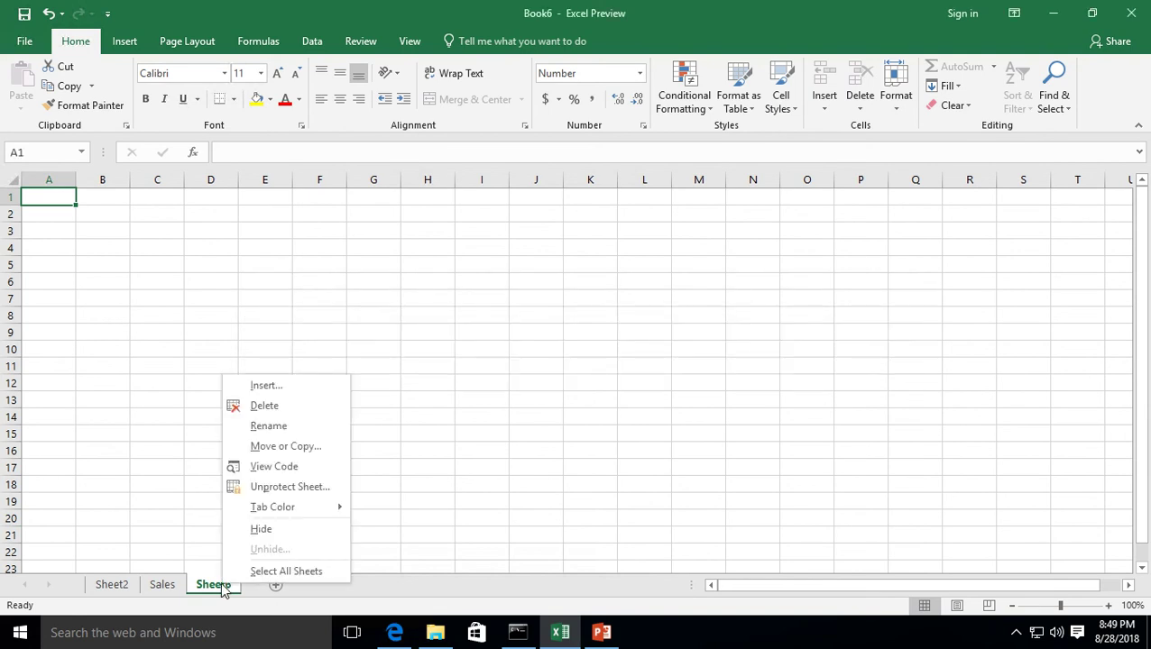
{"action": "left_click", "coordinate": [259, 487]}
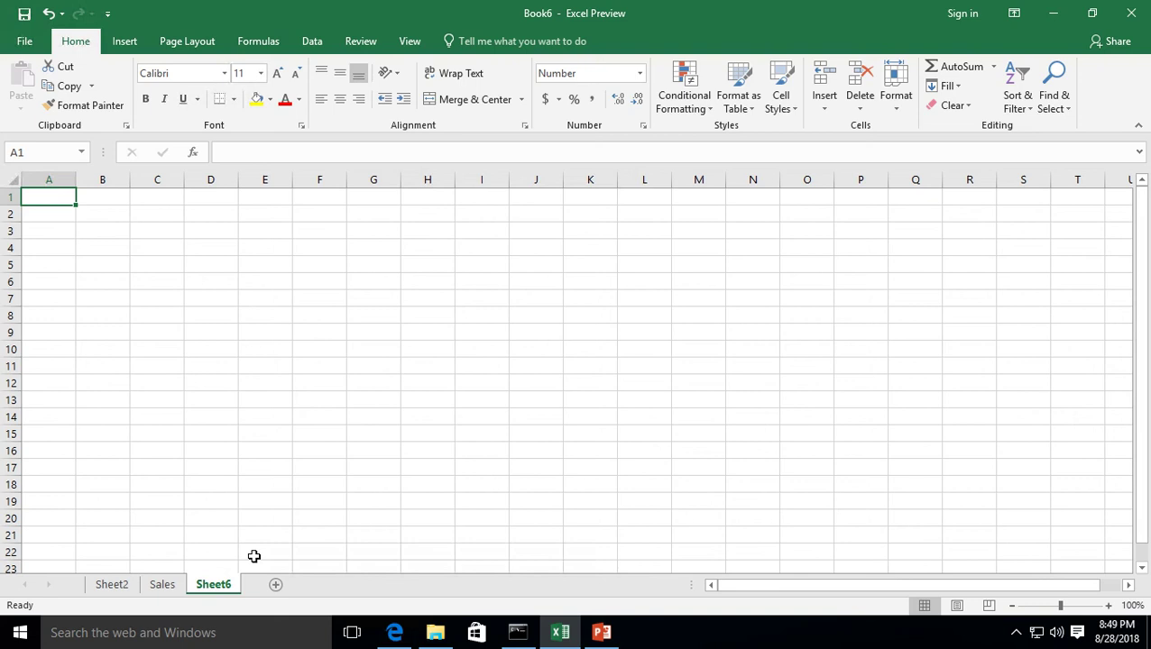